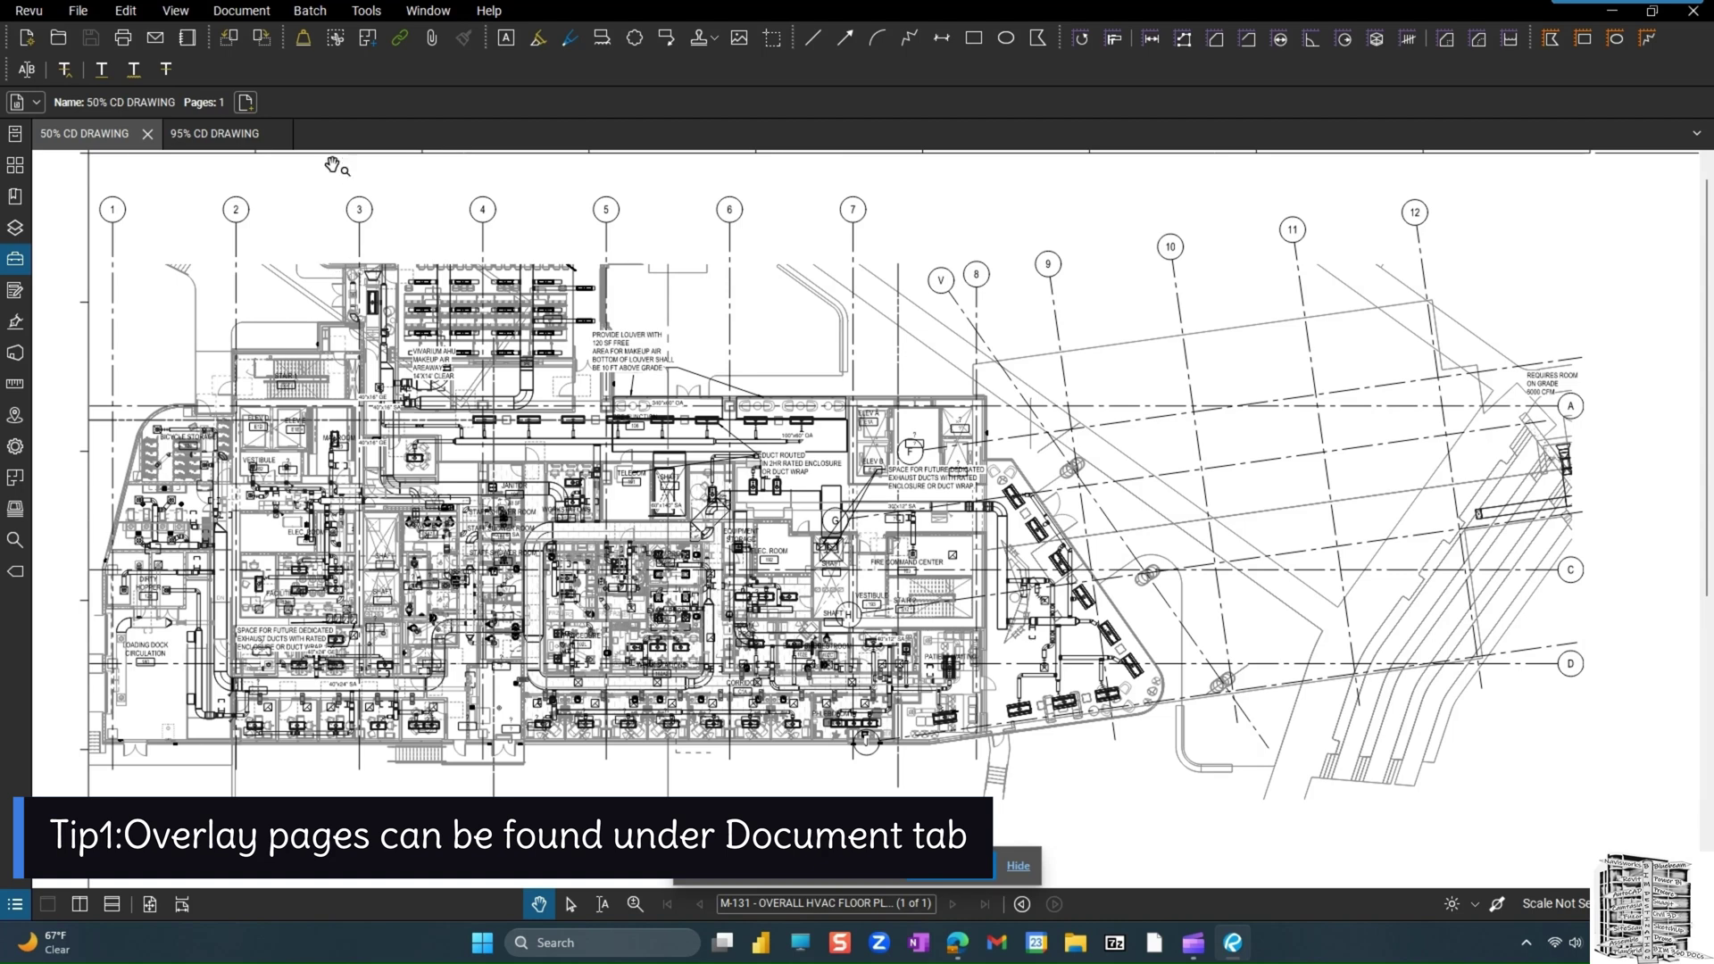
Open Overlay Pages from the 50% CD DRAWING and cancel without applying.
click(268, 11)
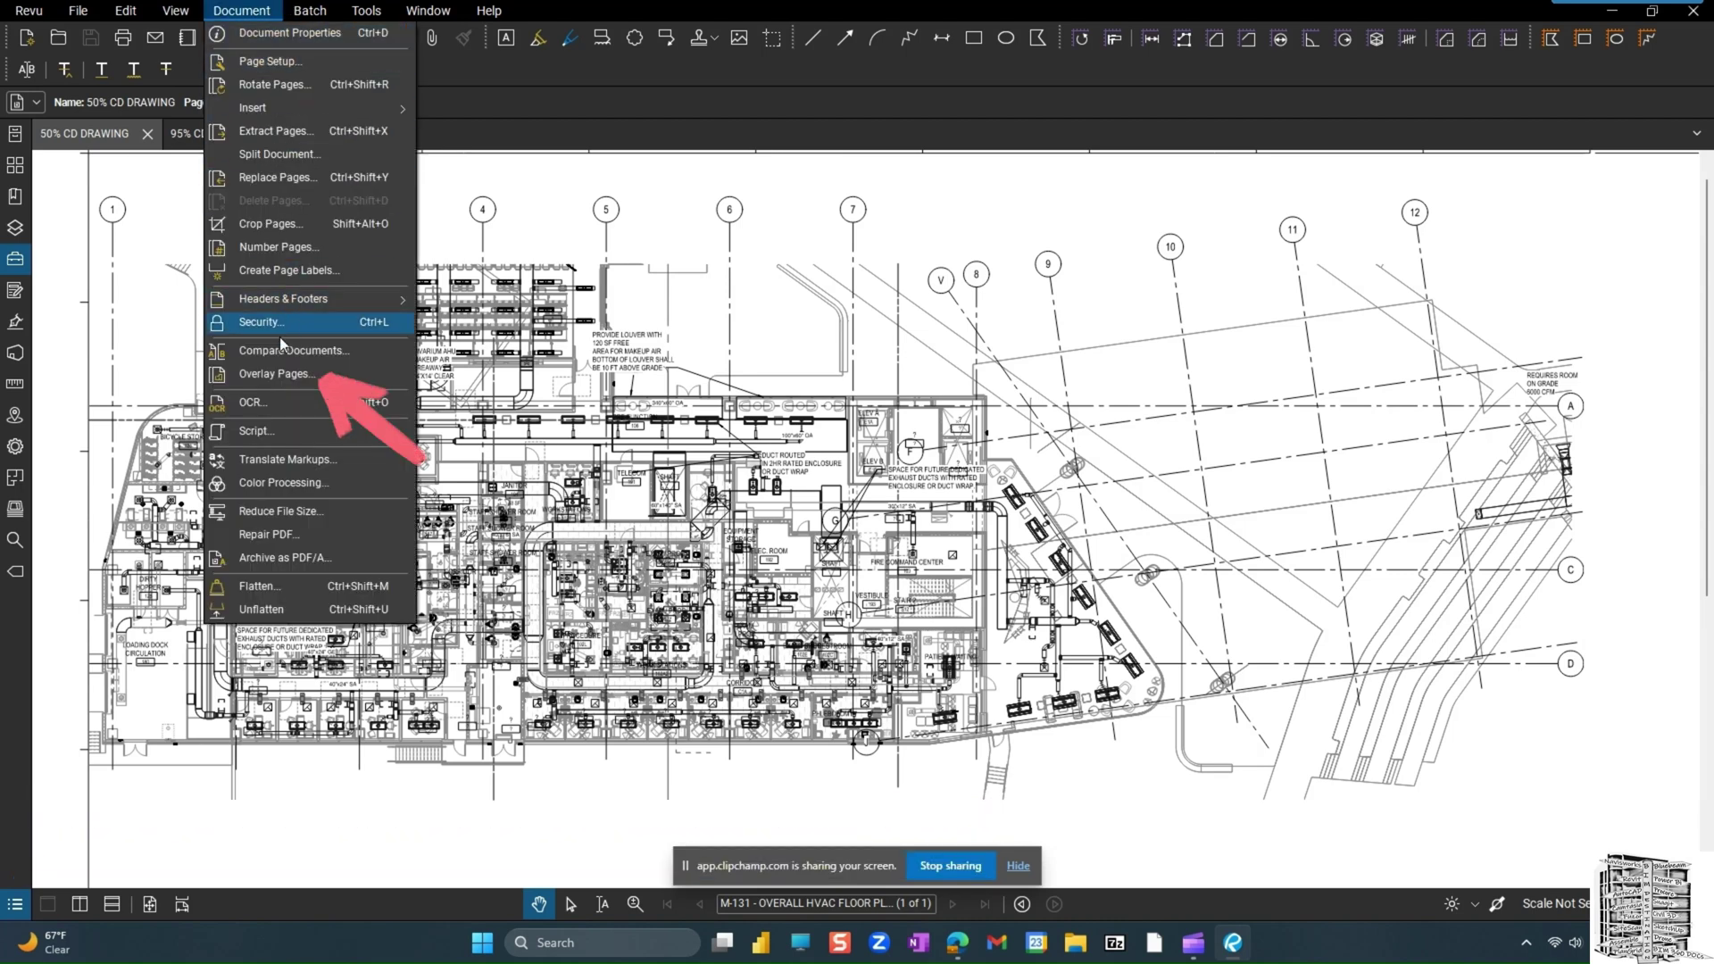
click(276, 375)
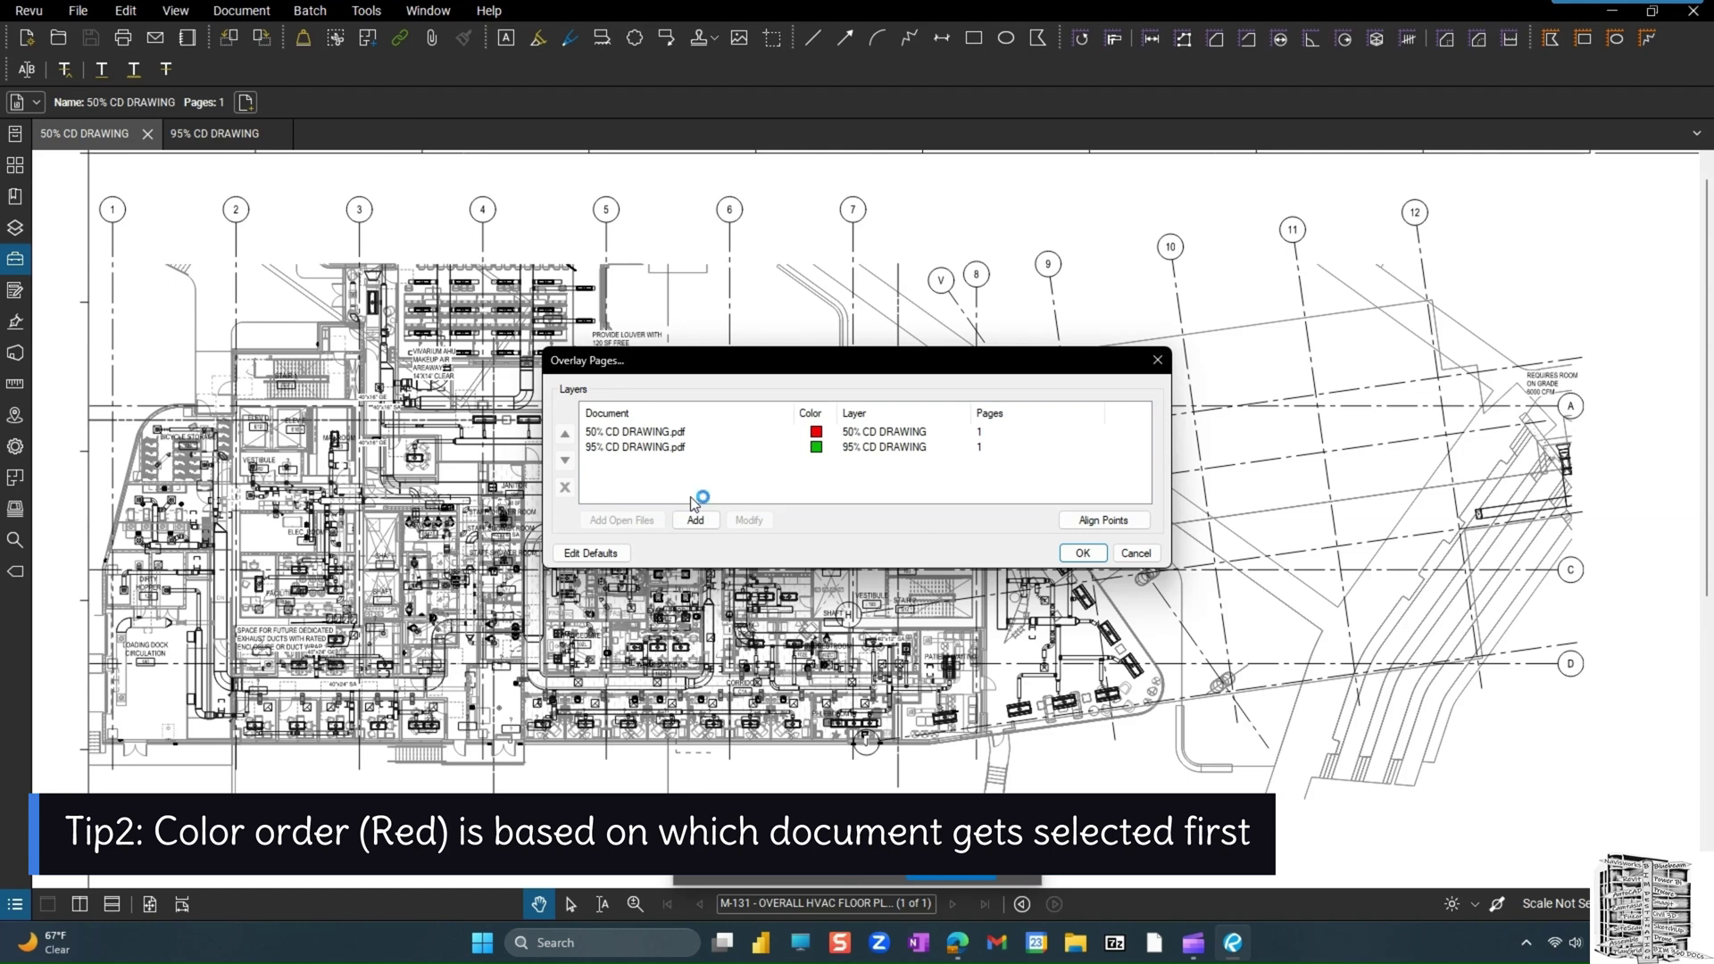
click(1135, 553)
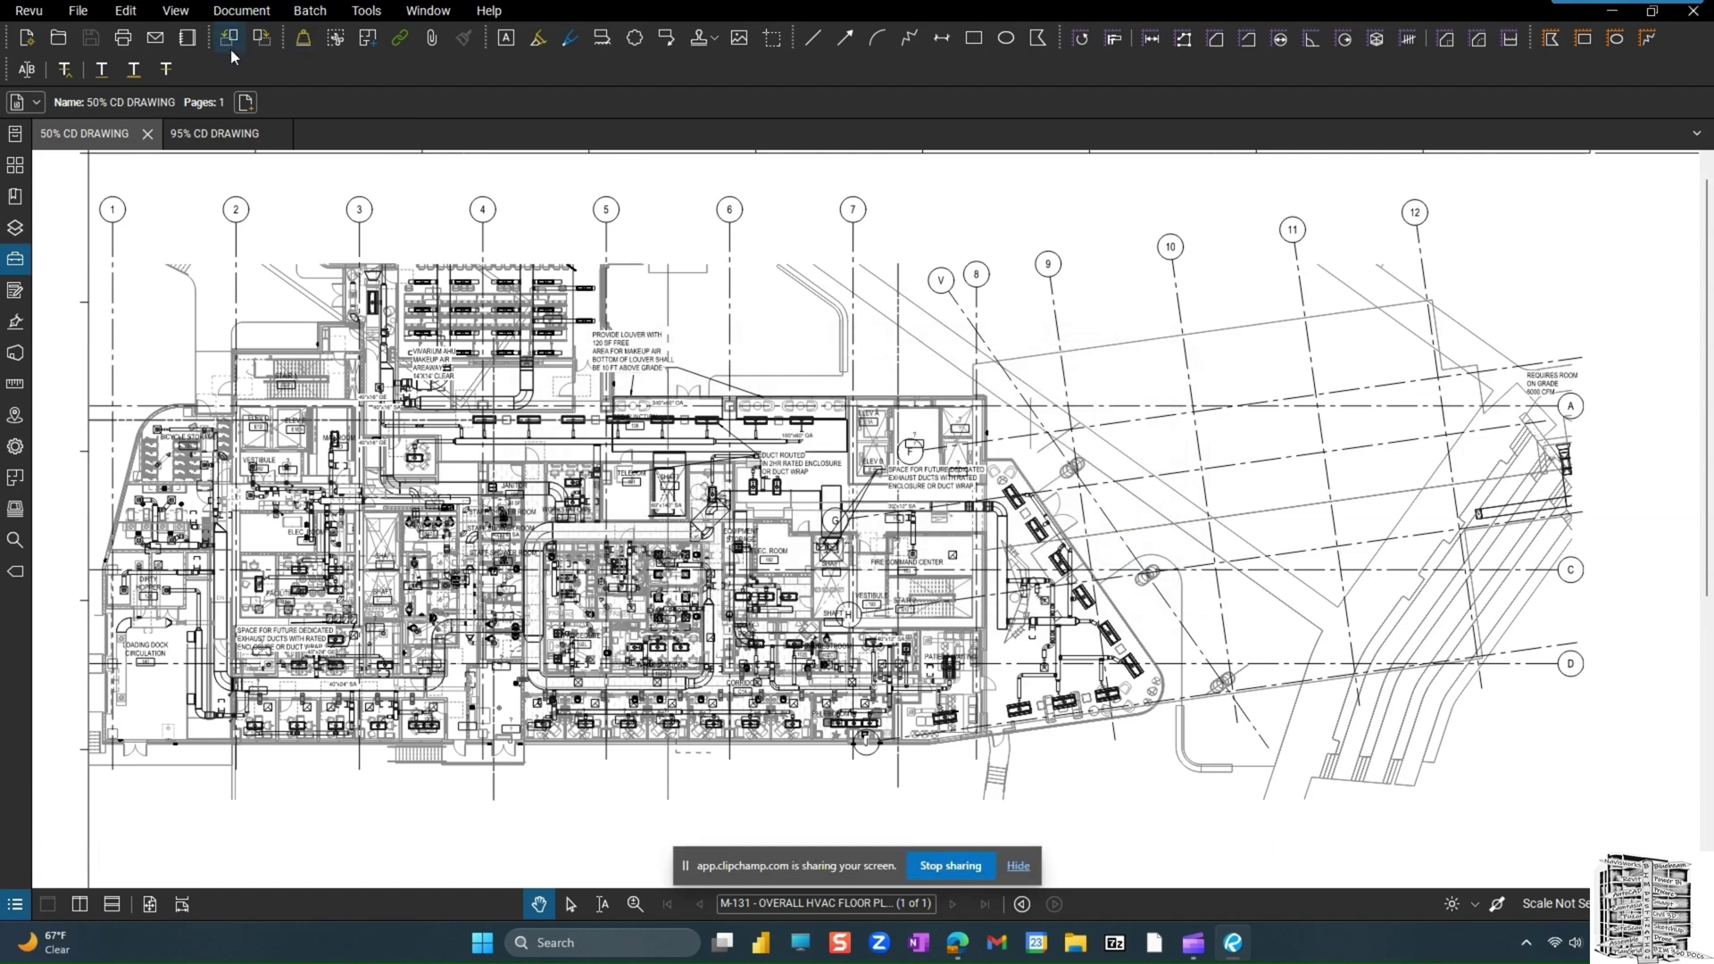
On the 95% drawing, move 50% CD DRAWING.pdf above the 95% drawing in Overlay Pages, then close it.
click(228, 130)
click(259, 14)
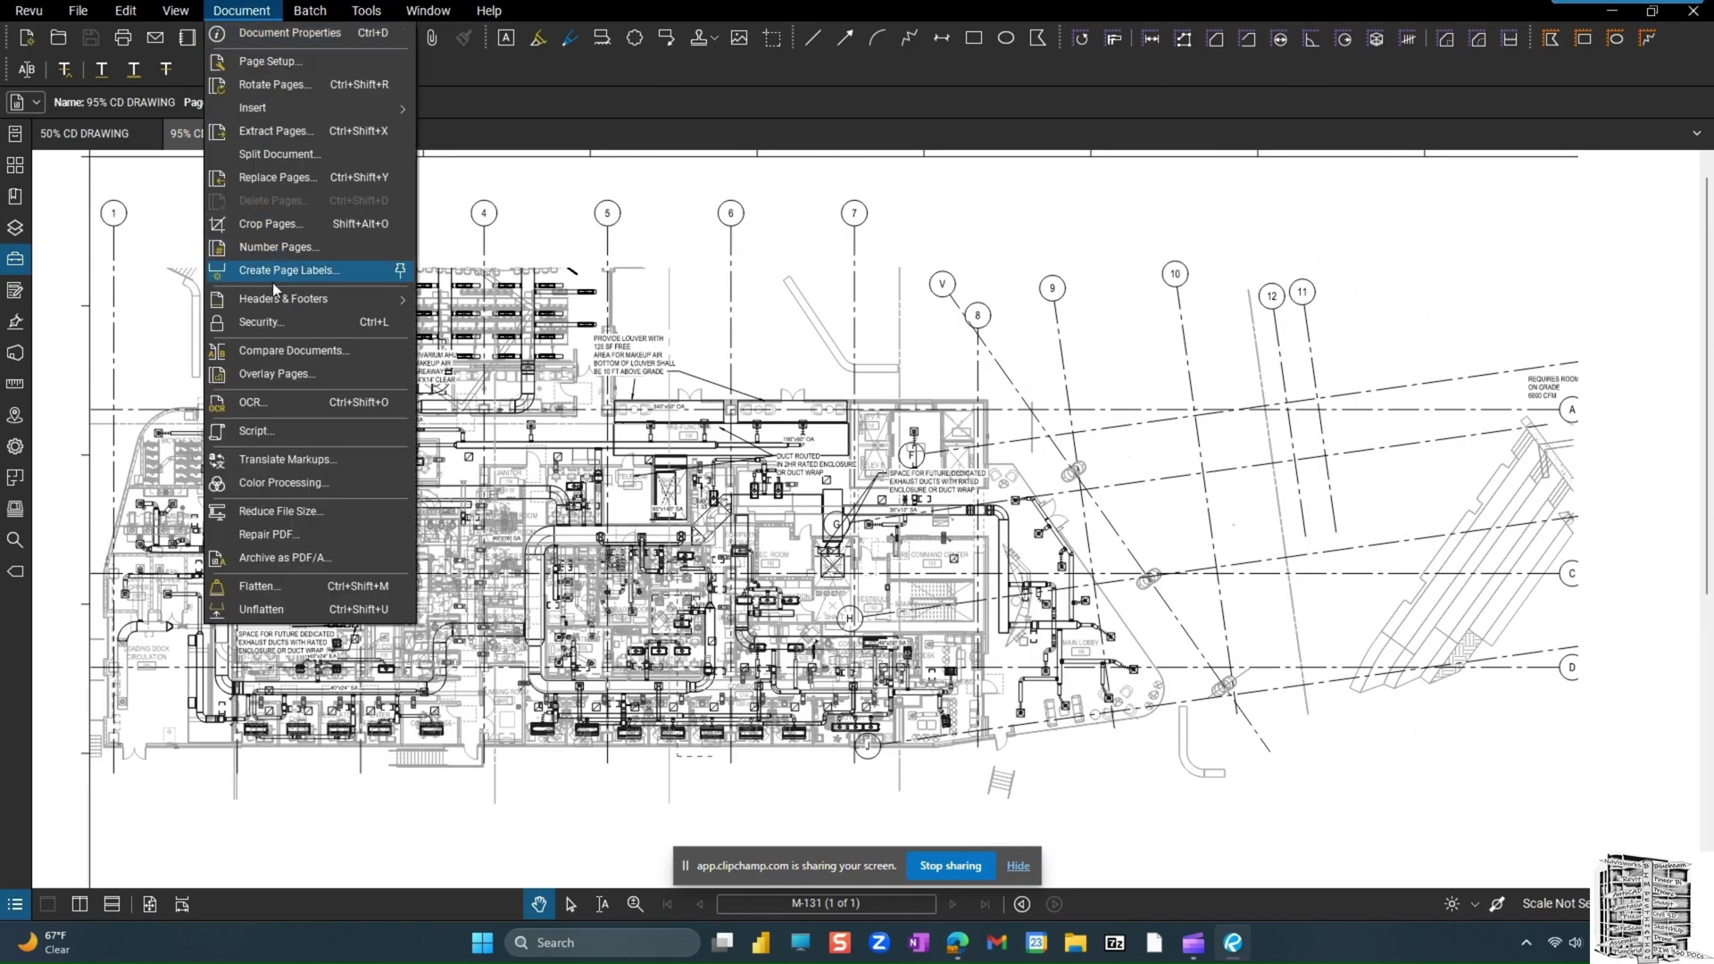
click(274, 374)
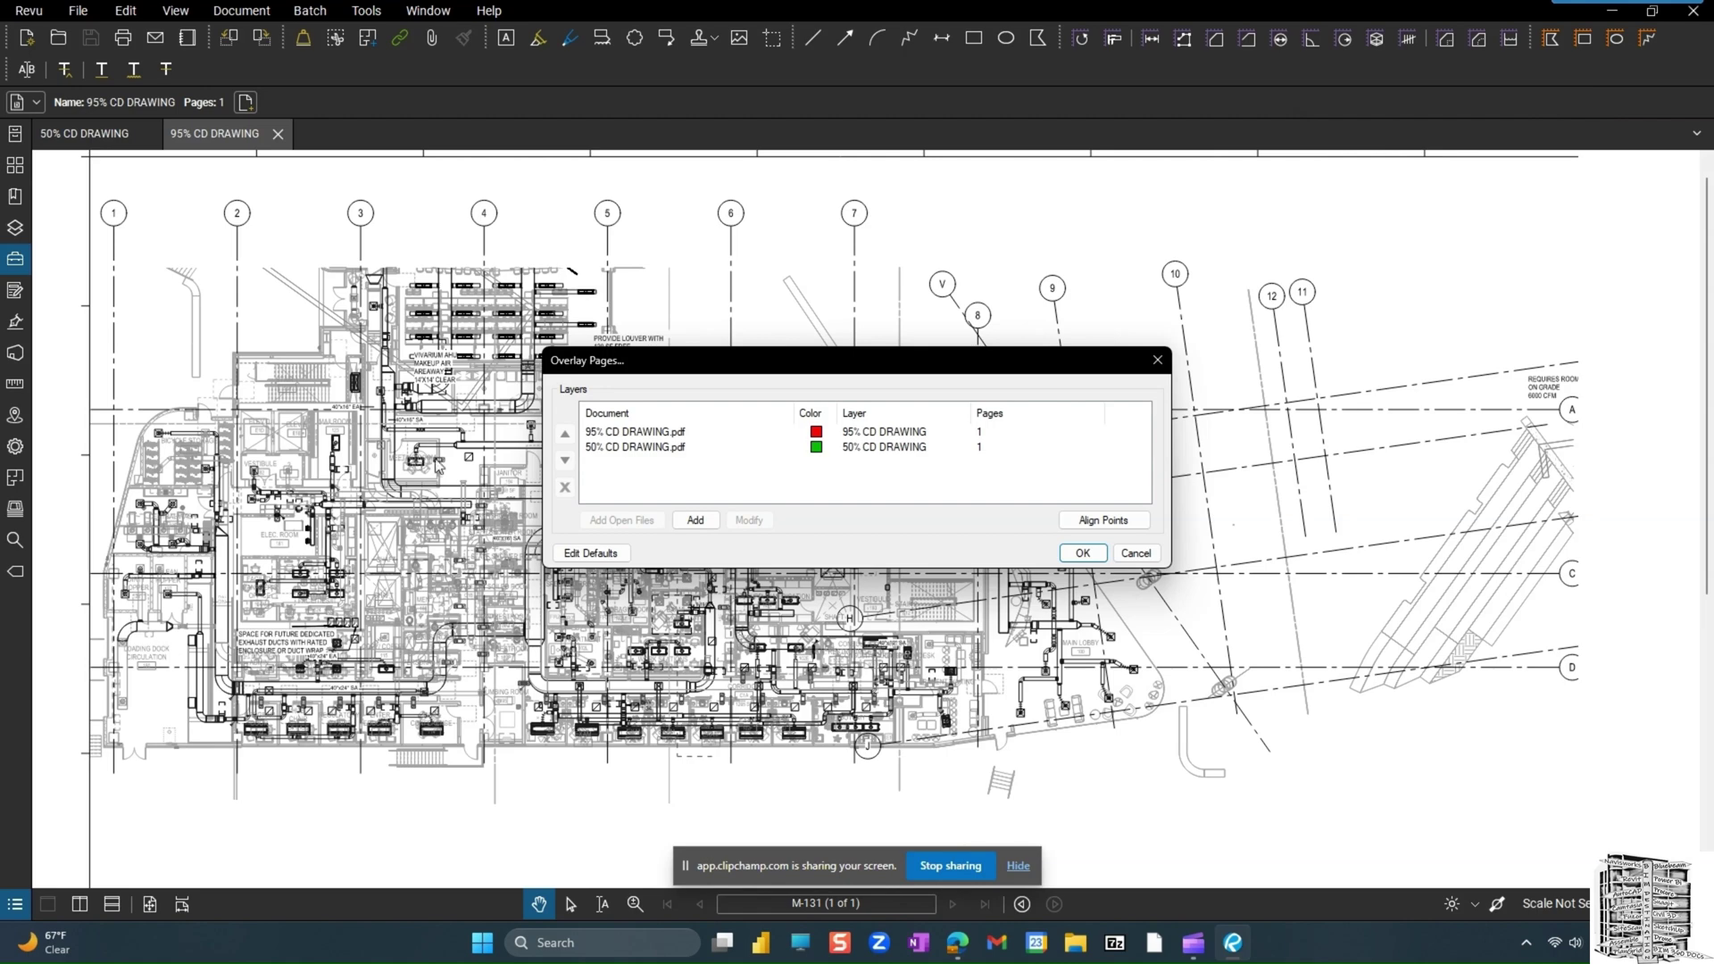
click(617, 451)
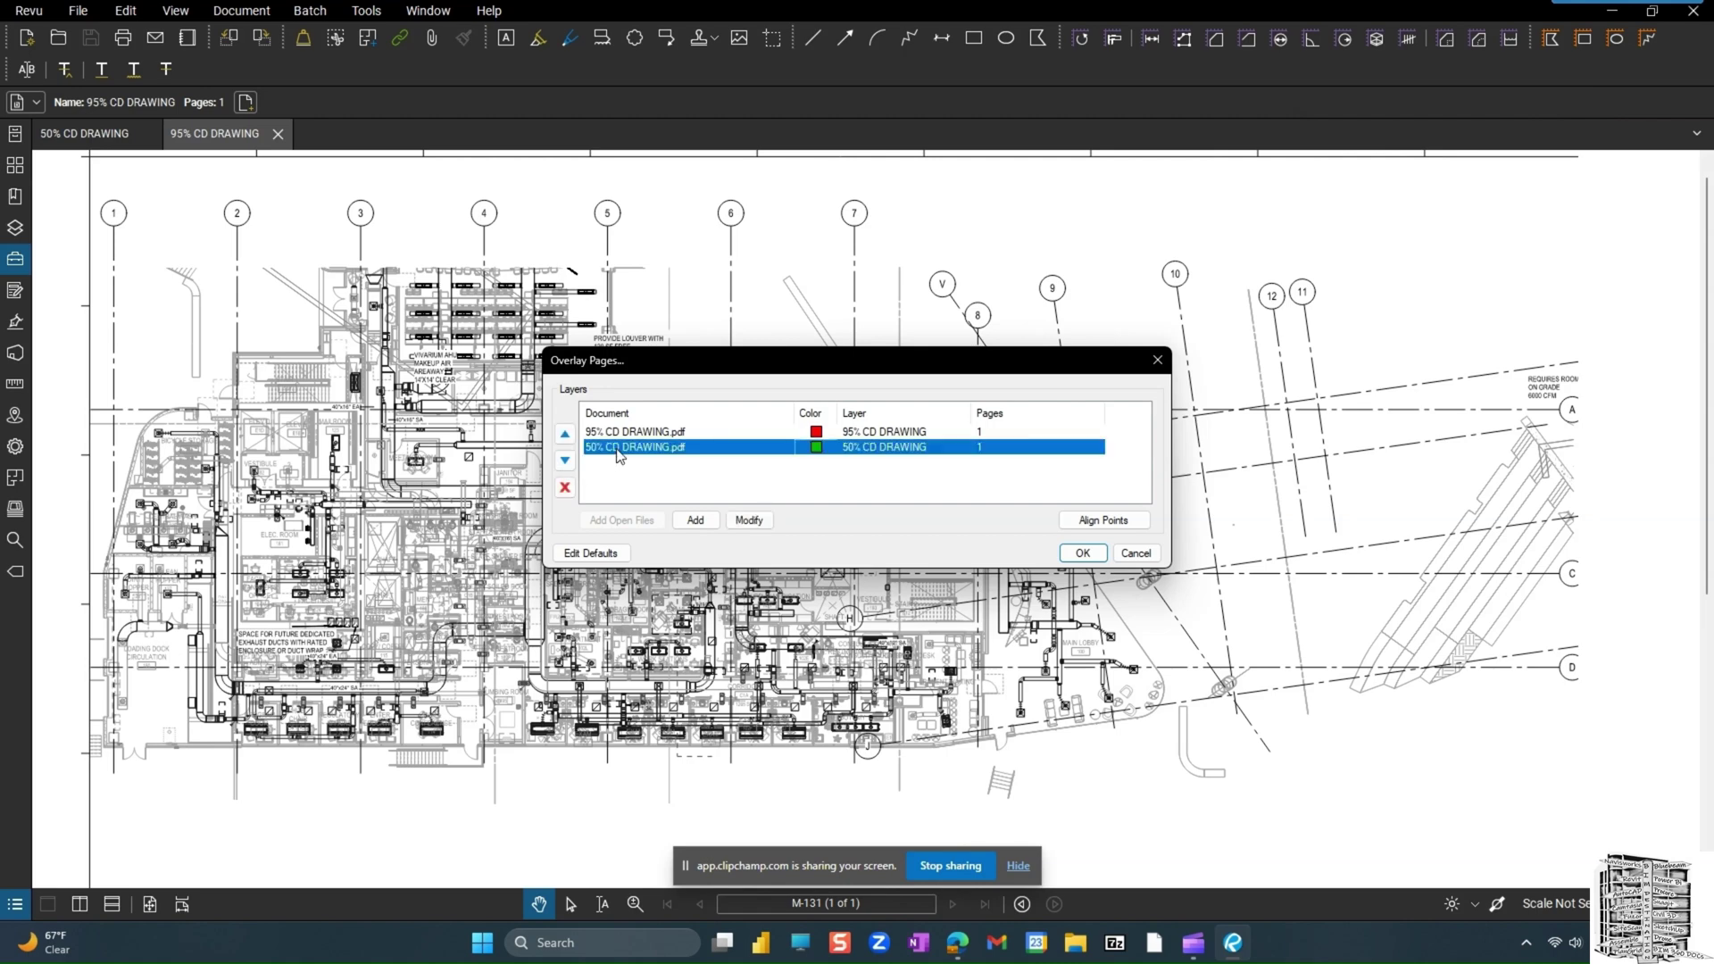
click(565, 435)
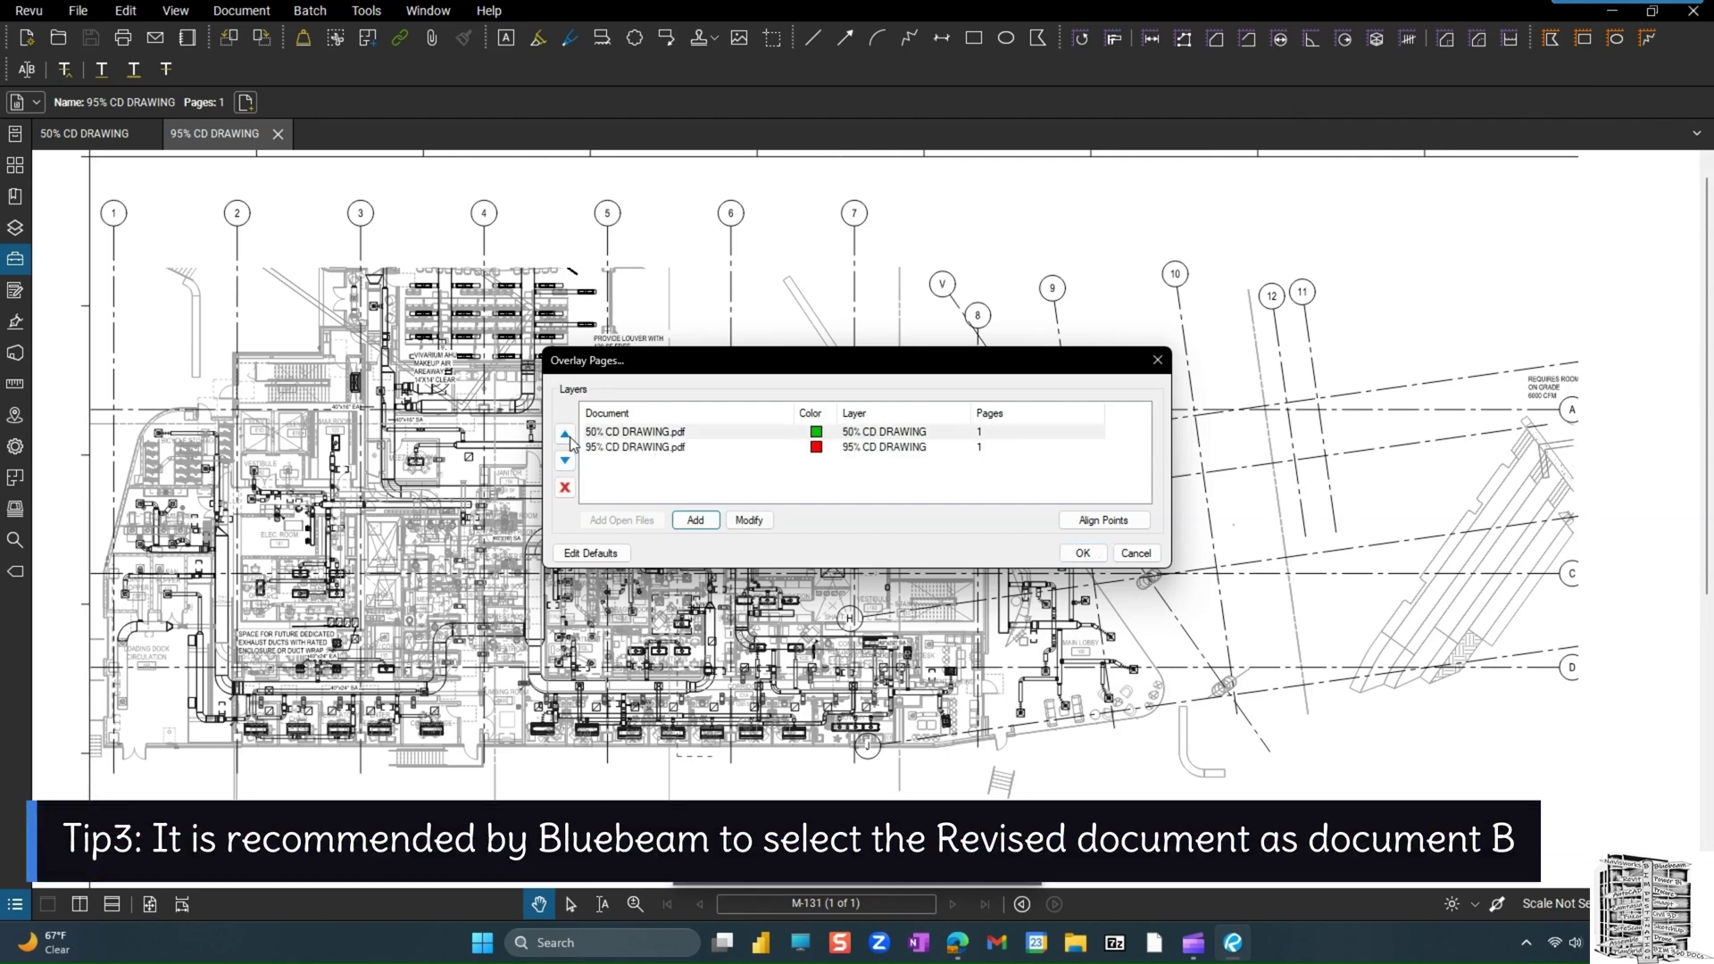
click(1134, 554)
Return to the 50% CD DRAWING tab and reopen Document > Overlay Pages.
click(75, 136)
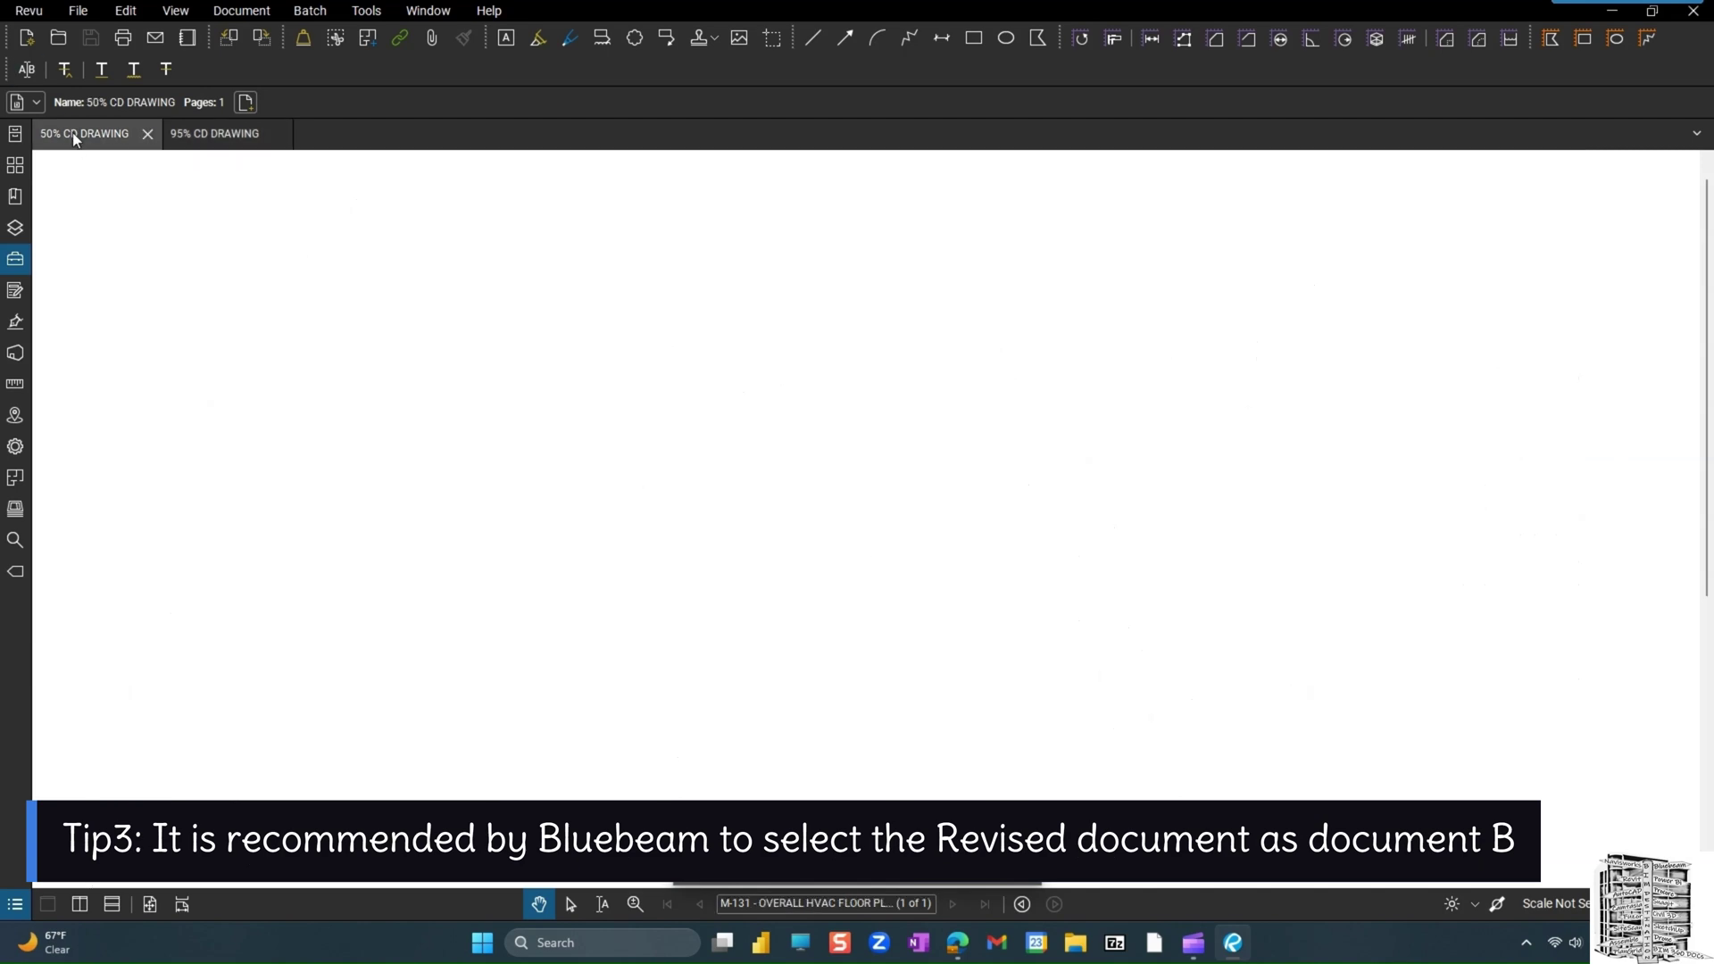
click(241, 10)
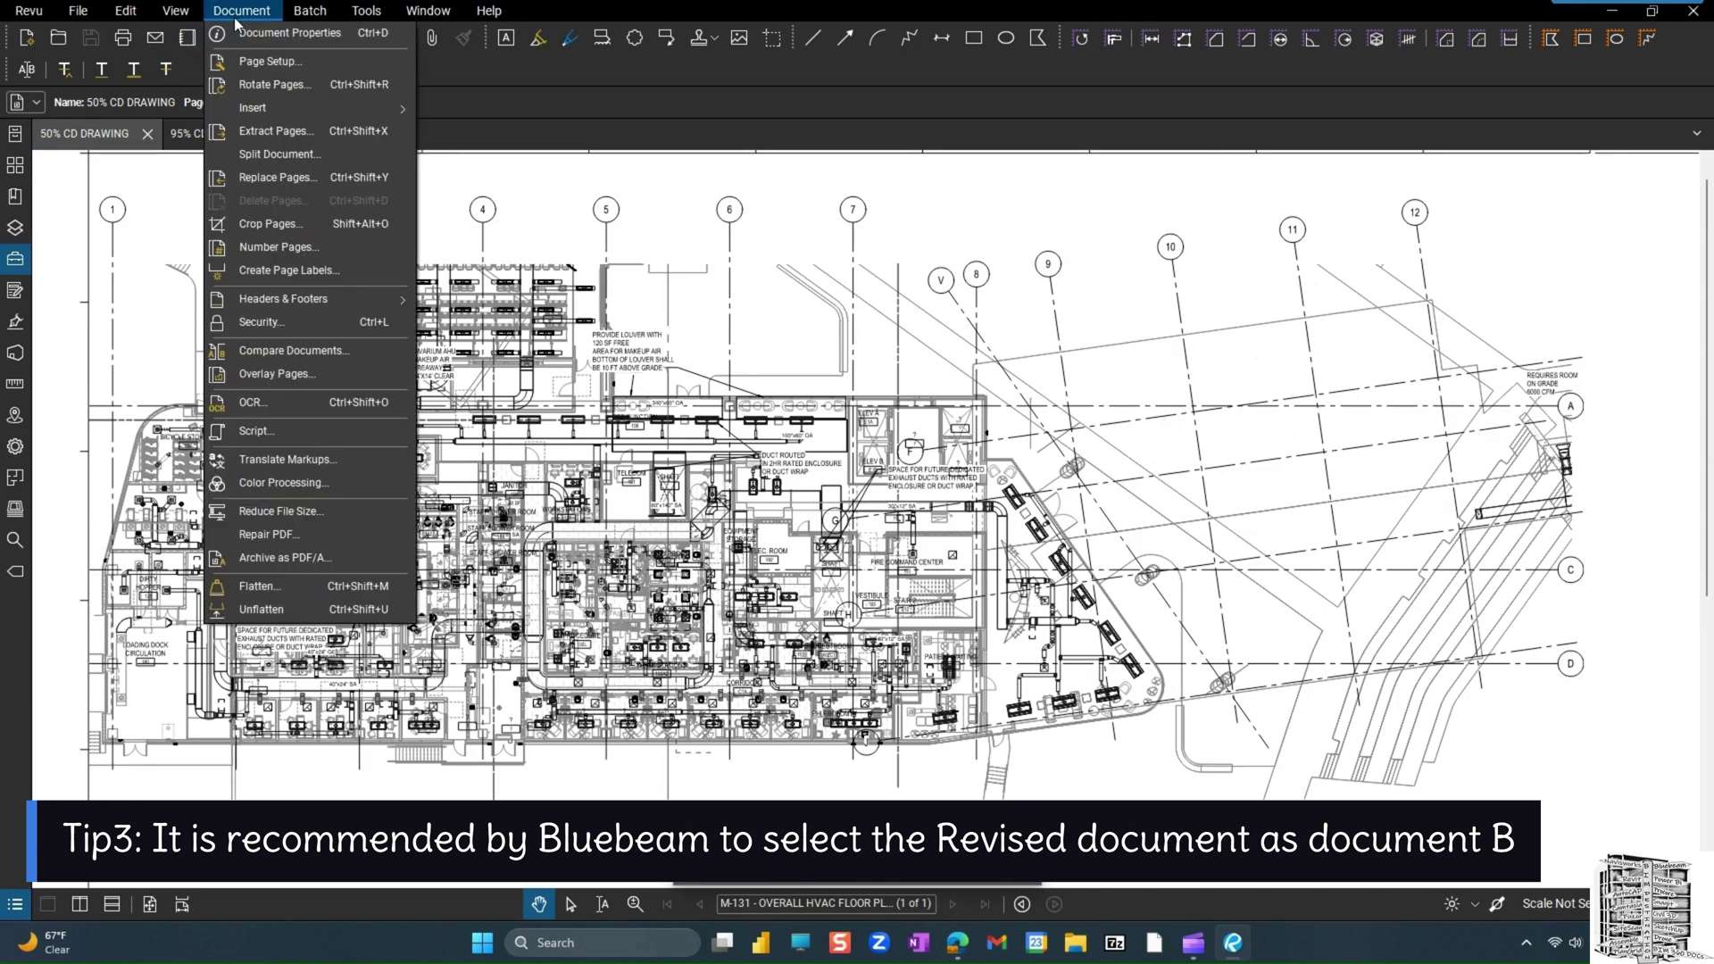
click(289, 371)
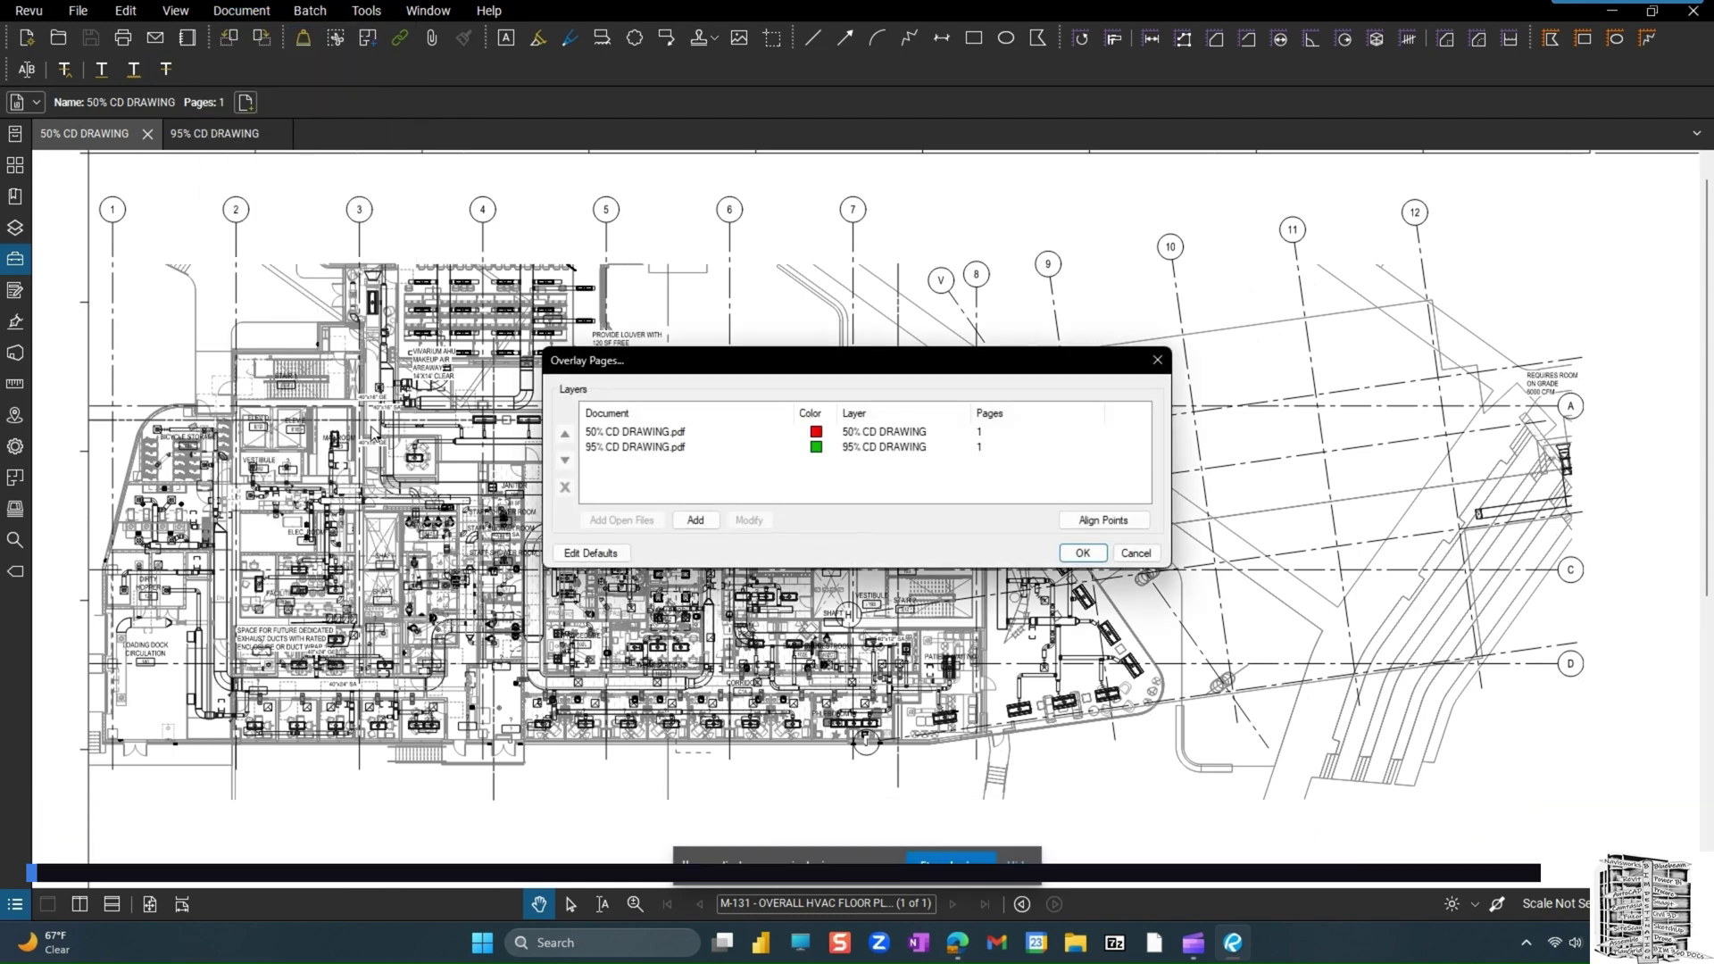
Start Align Points and mark grid 1/row A and grid 7/row A on the 50% drawing.
click(1090, 522)
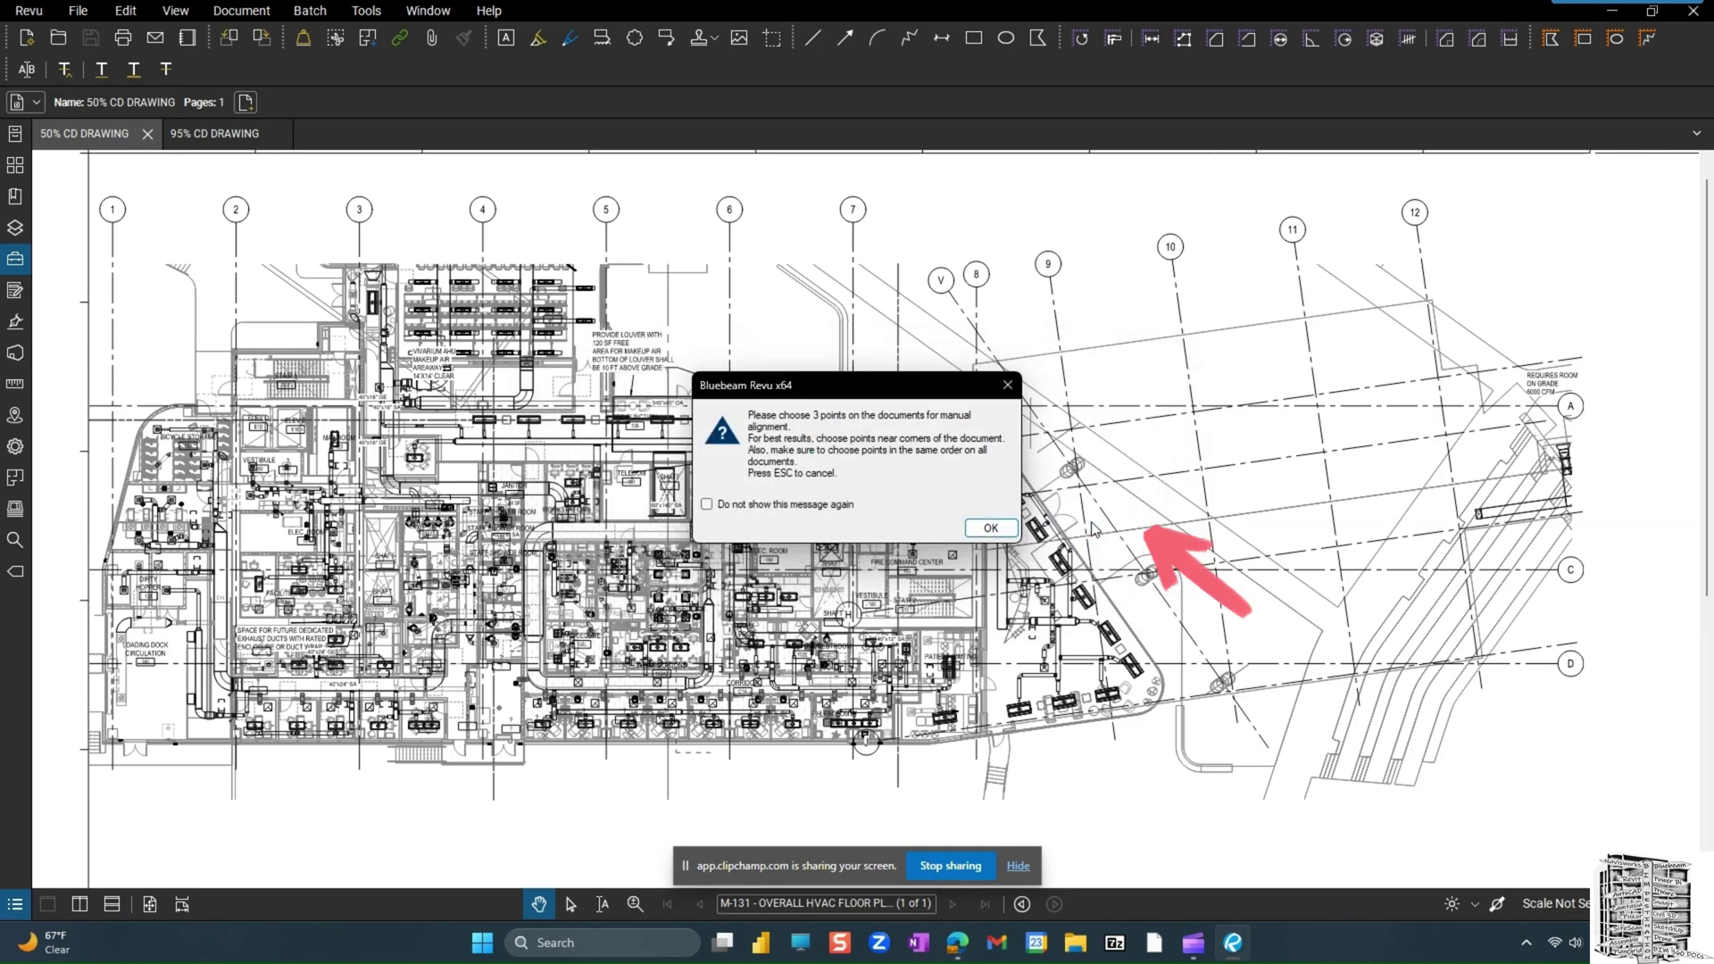
click(991, 529)
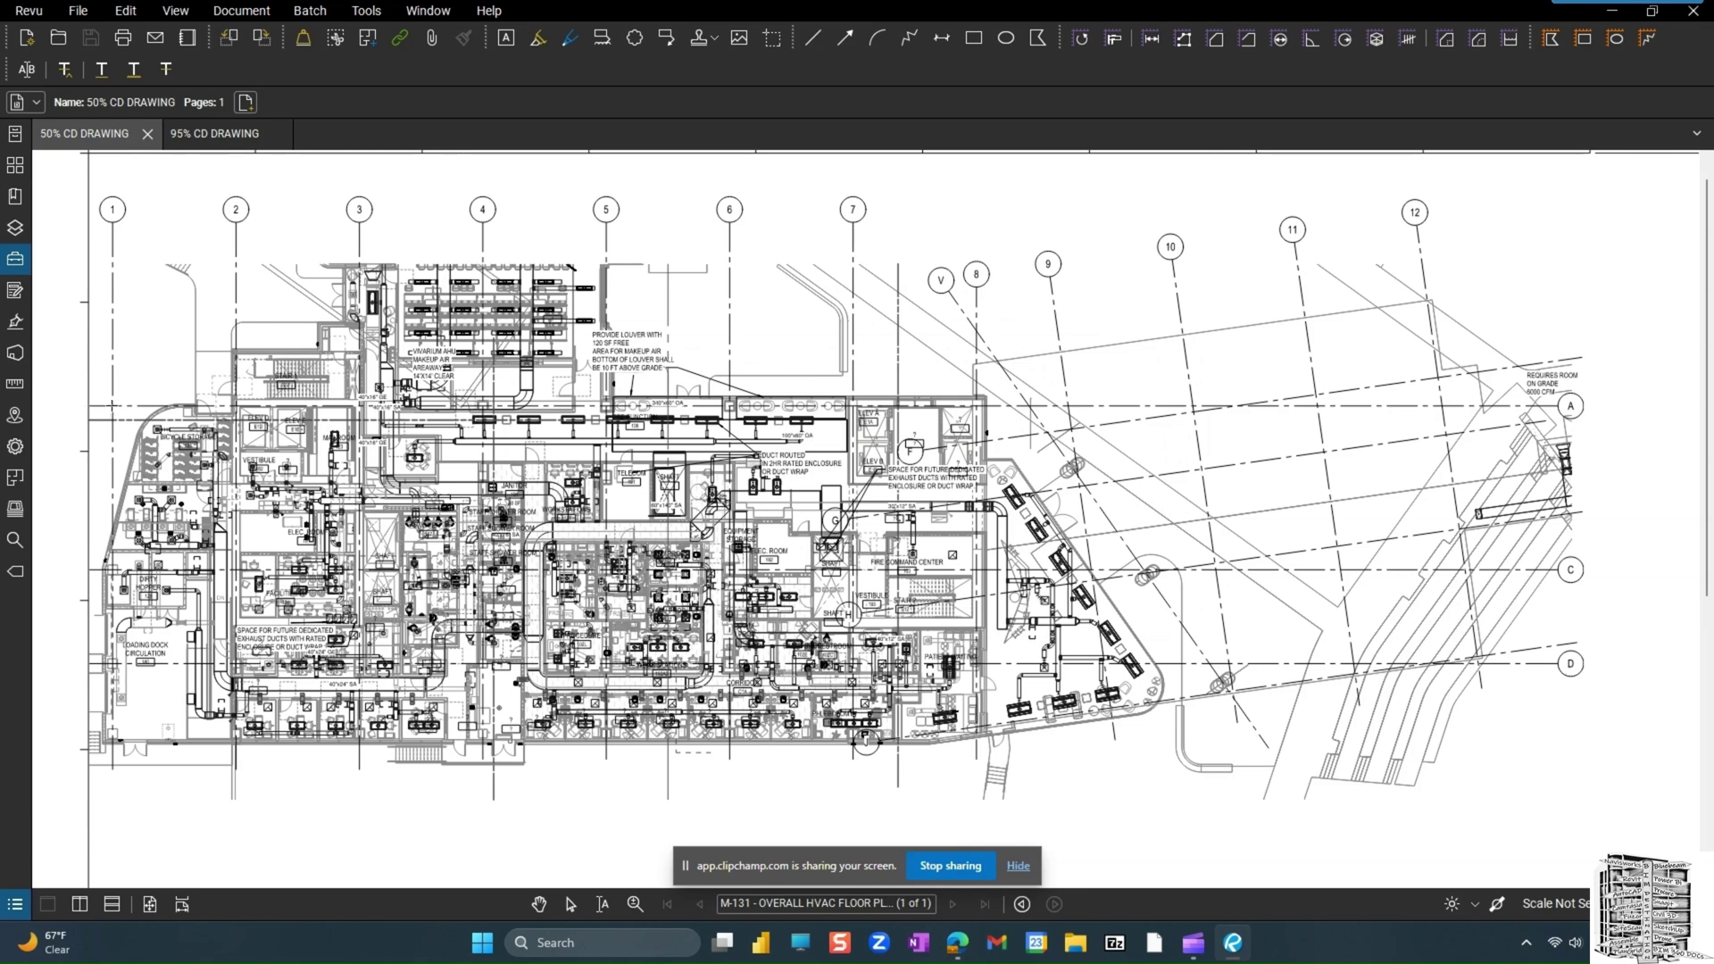
click(112, 406)
click(852, 406)
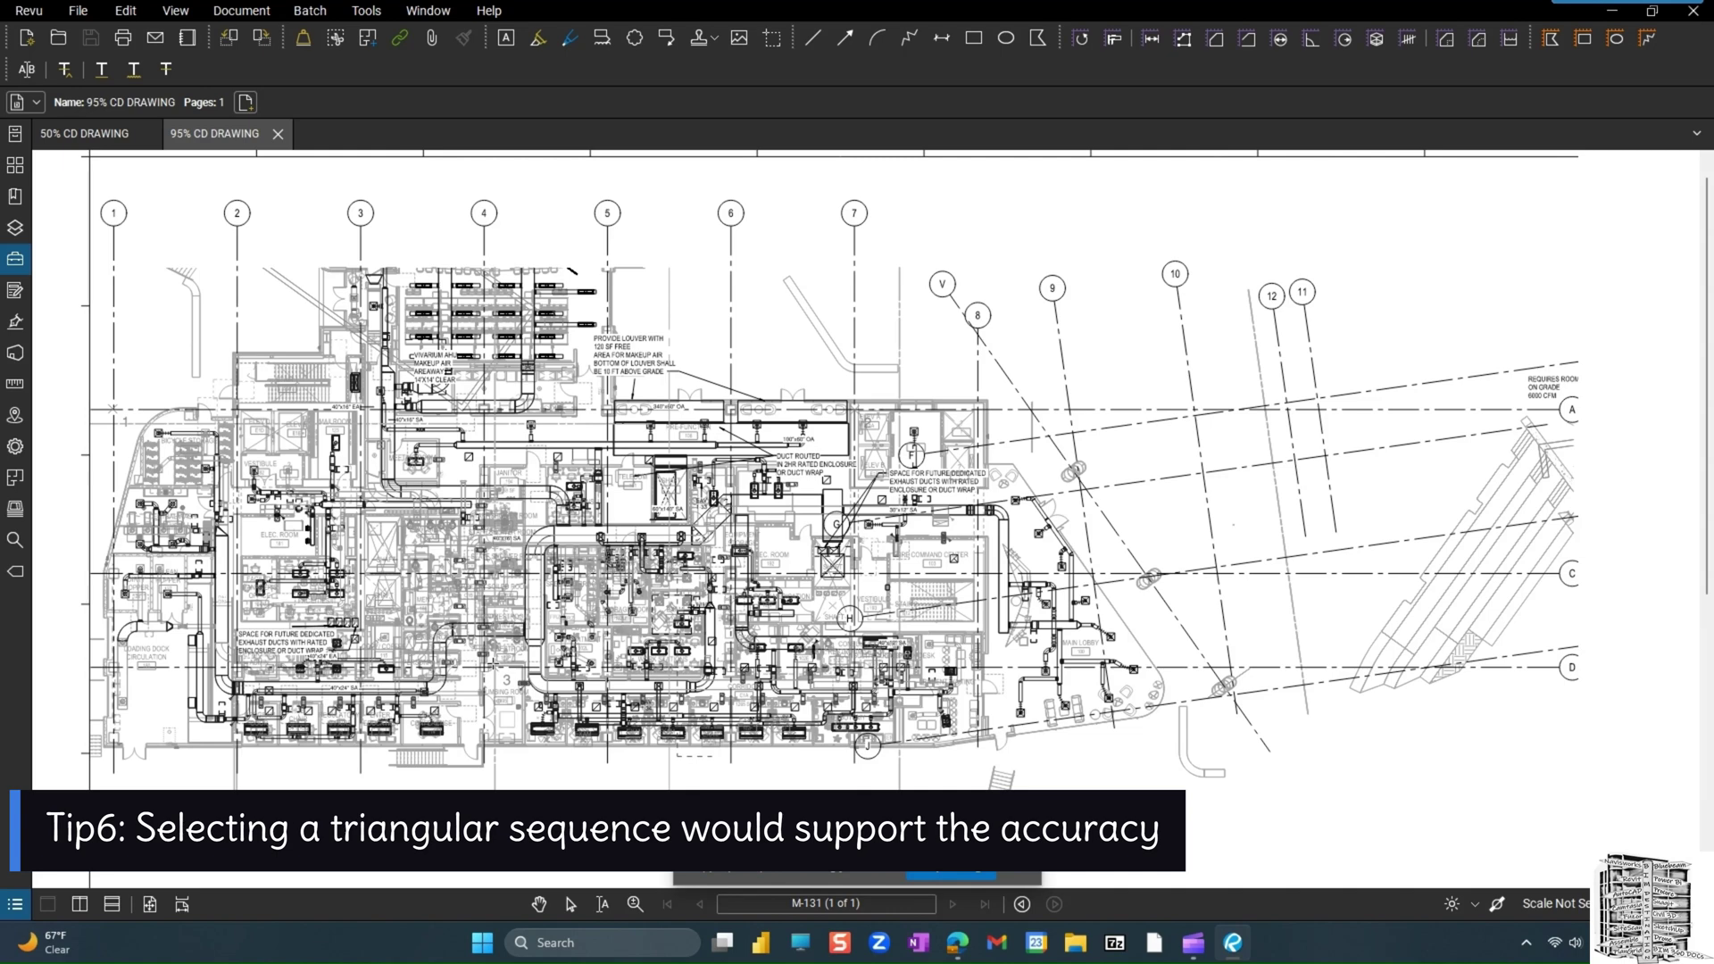
Mark matching points on the 95% drawing at 1/A, 7/A and below grid line 4, then generate the overlay.
click(114, 409)
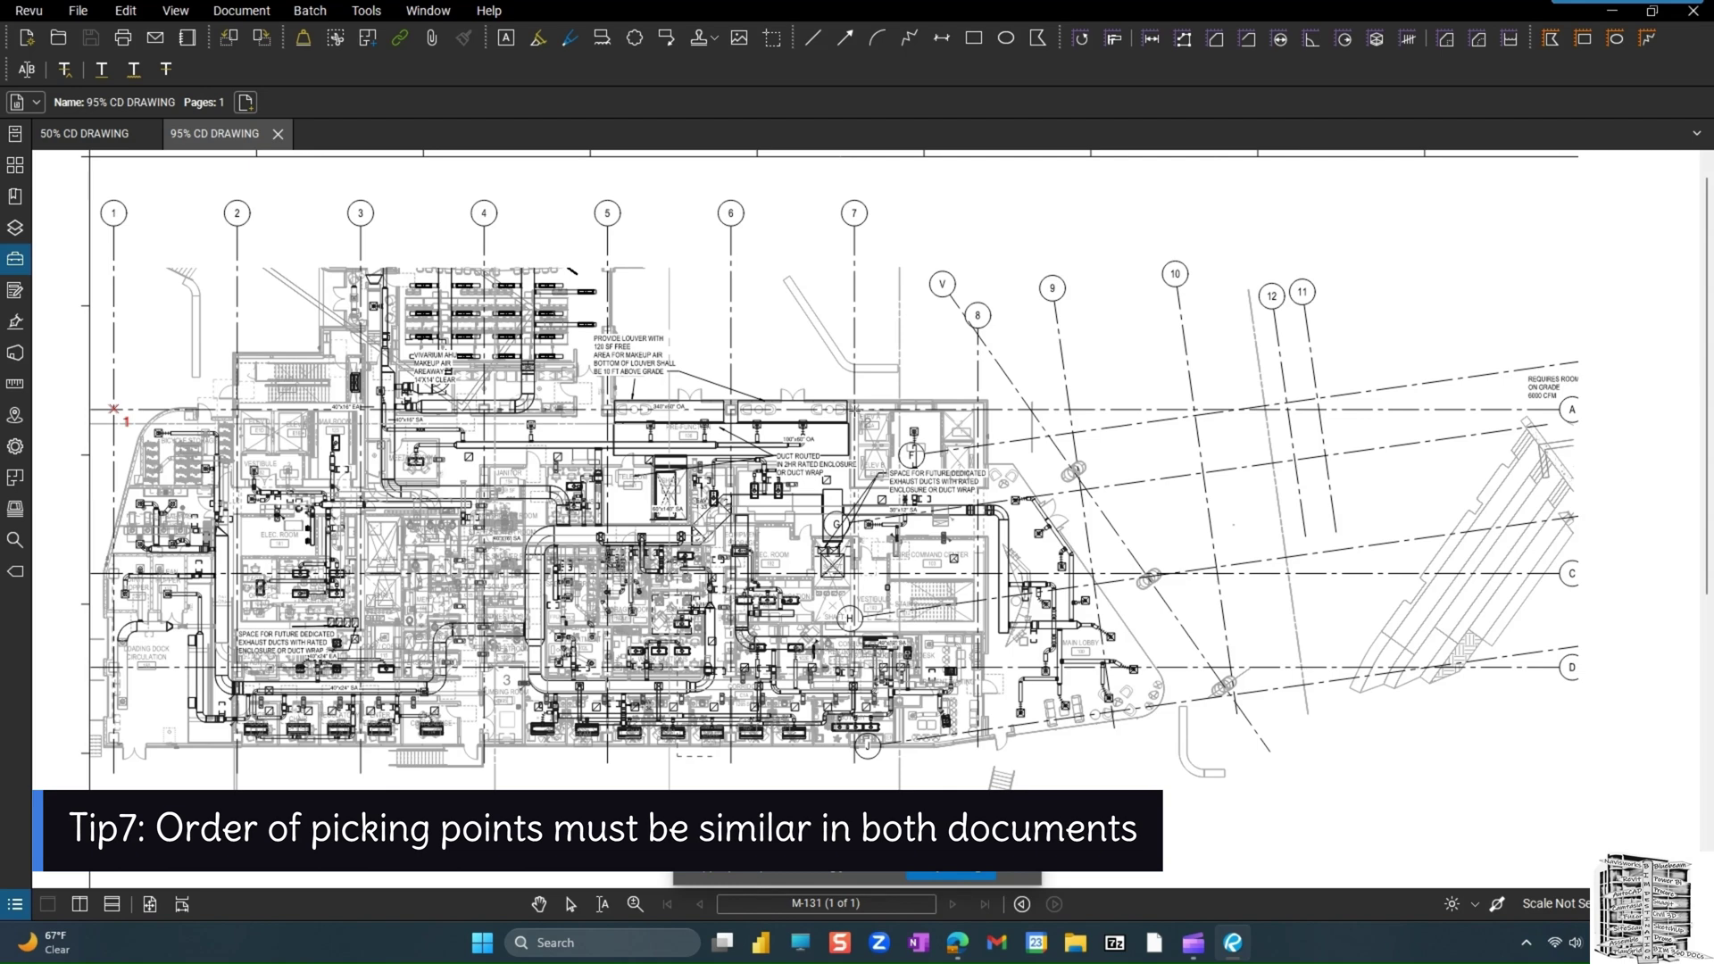
click(854, 409)
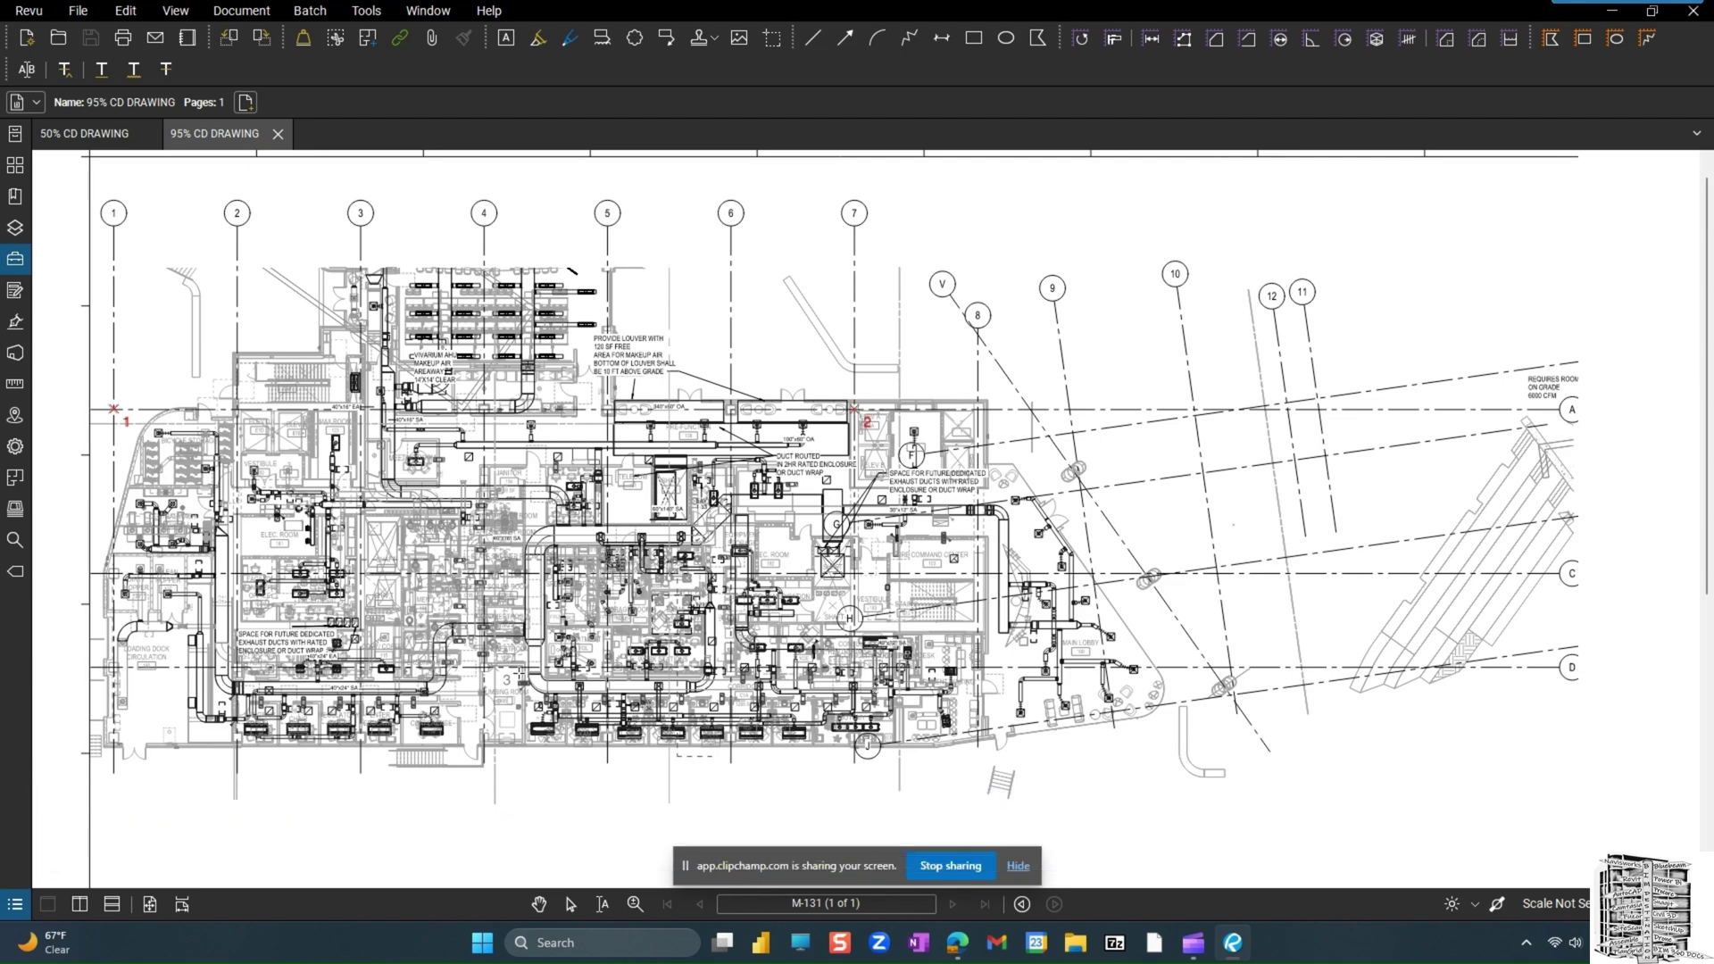
click(496, 670)
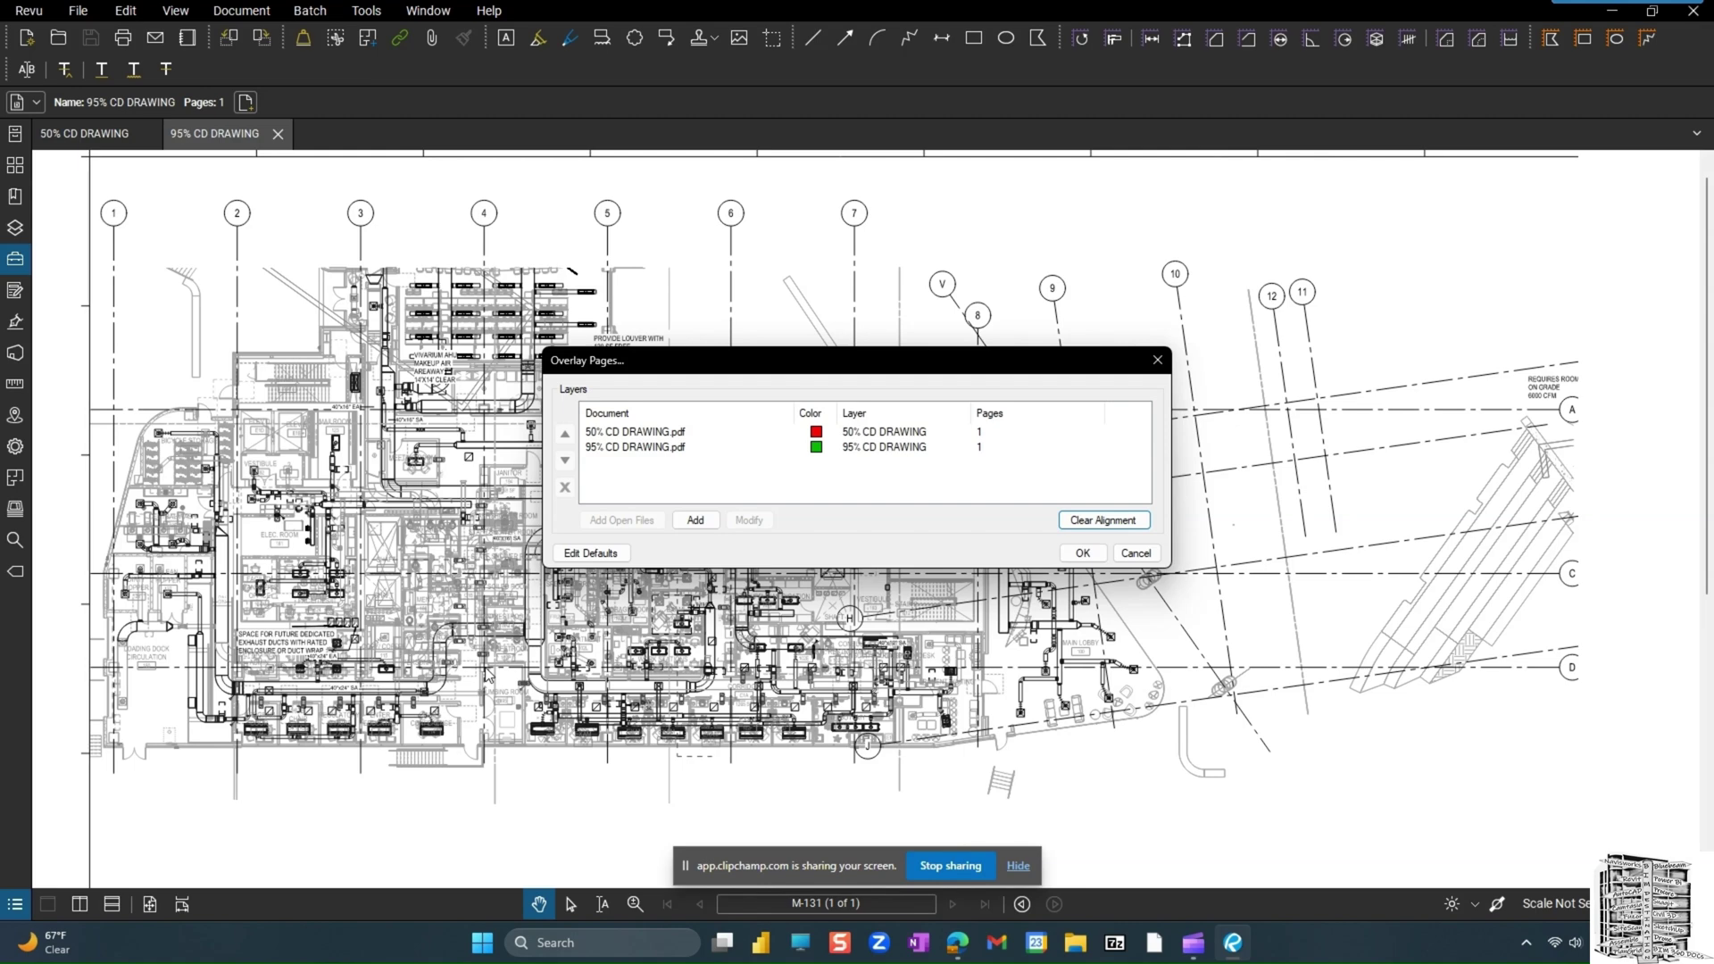
click(1099, 557)
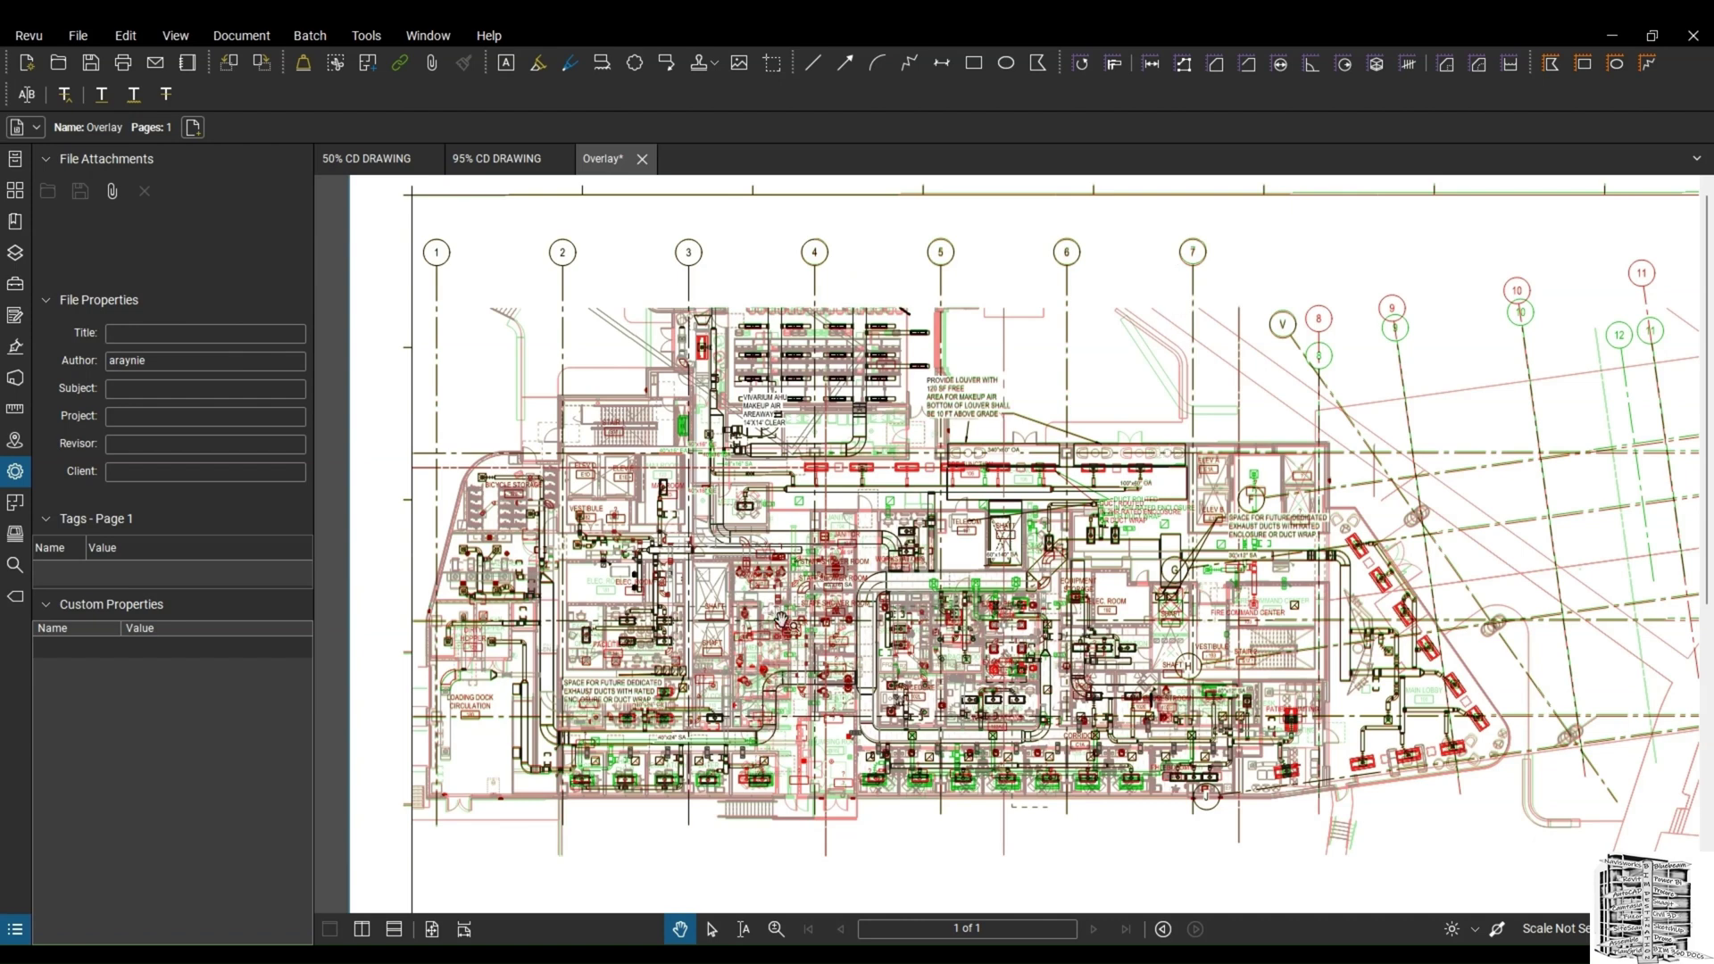
Zoom and pan the new Overlay document to inspect red-versus-green differences.
scroll(607, 714, up, 5)
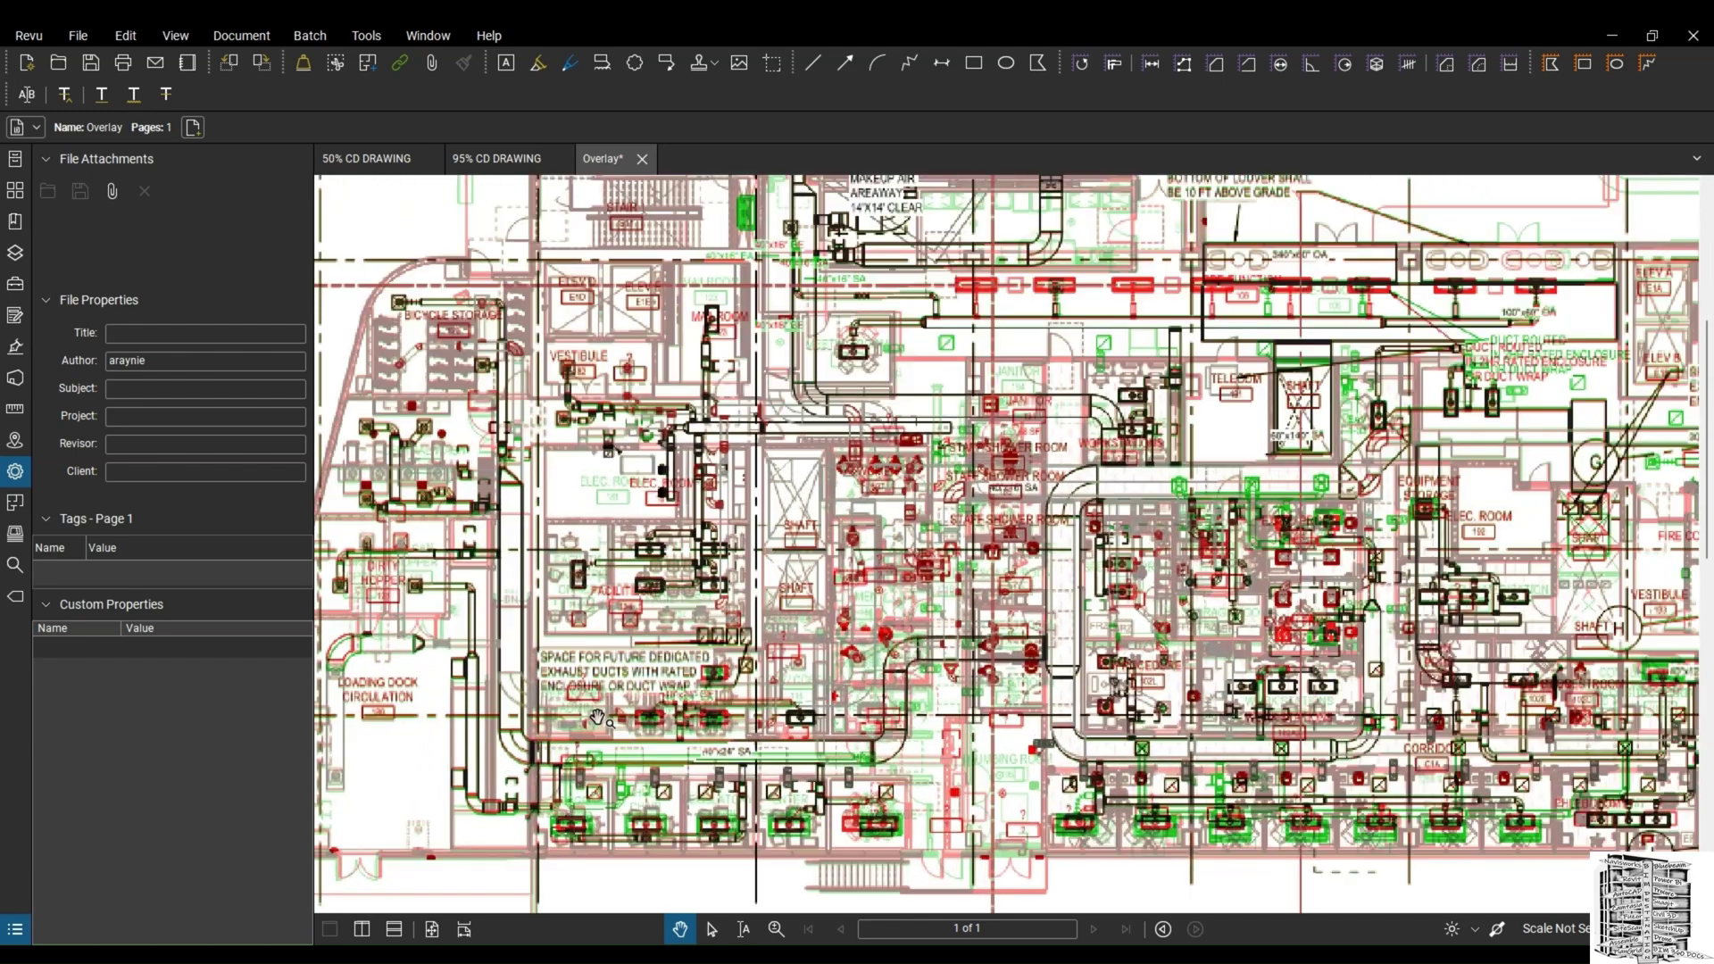
drag(684, 519, 685, 594)
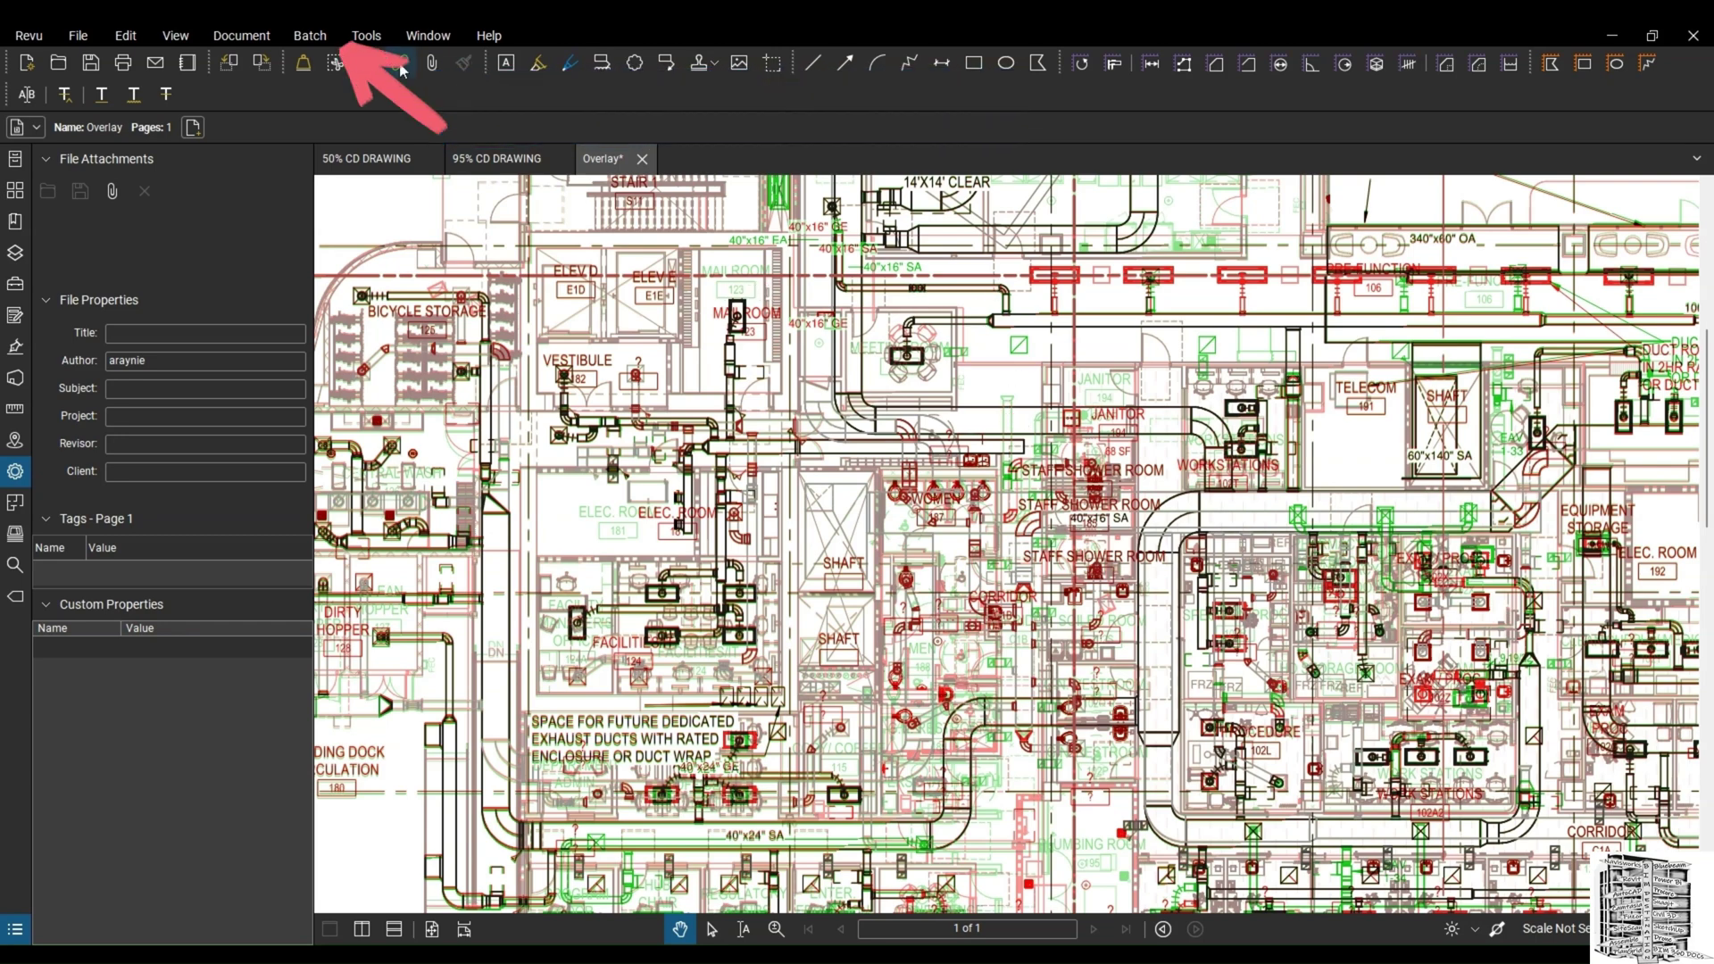
Open the Batch menu.
click(310, 36)
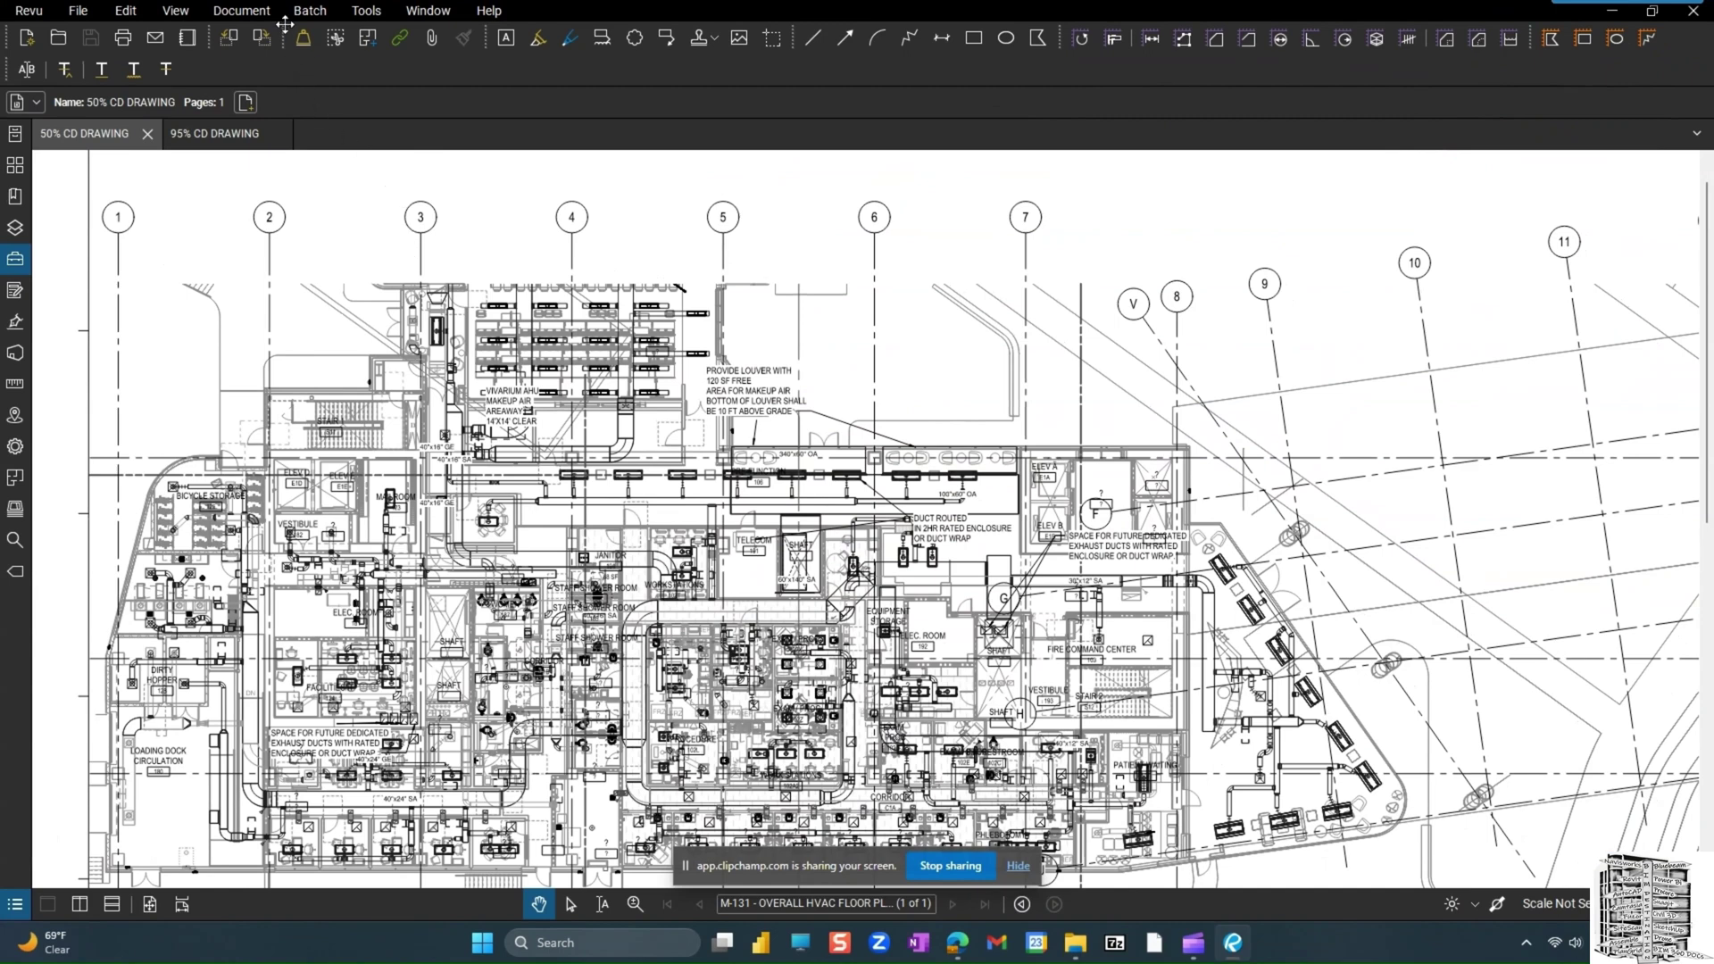
click(259, 12)
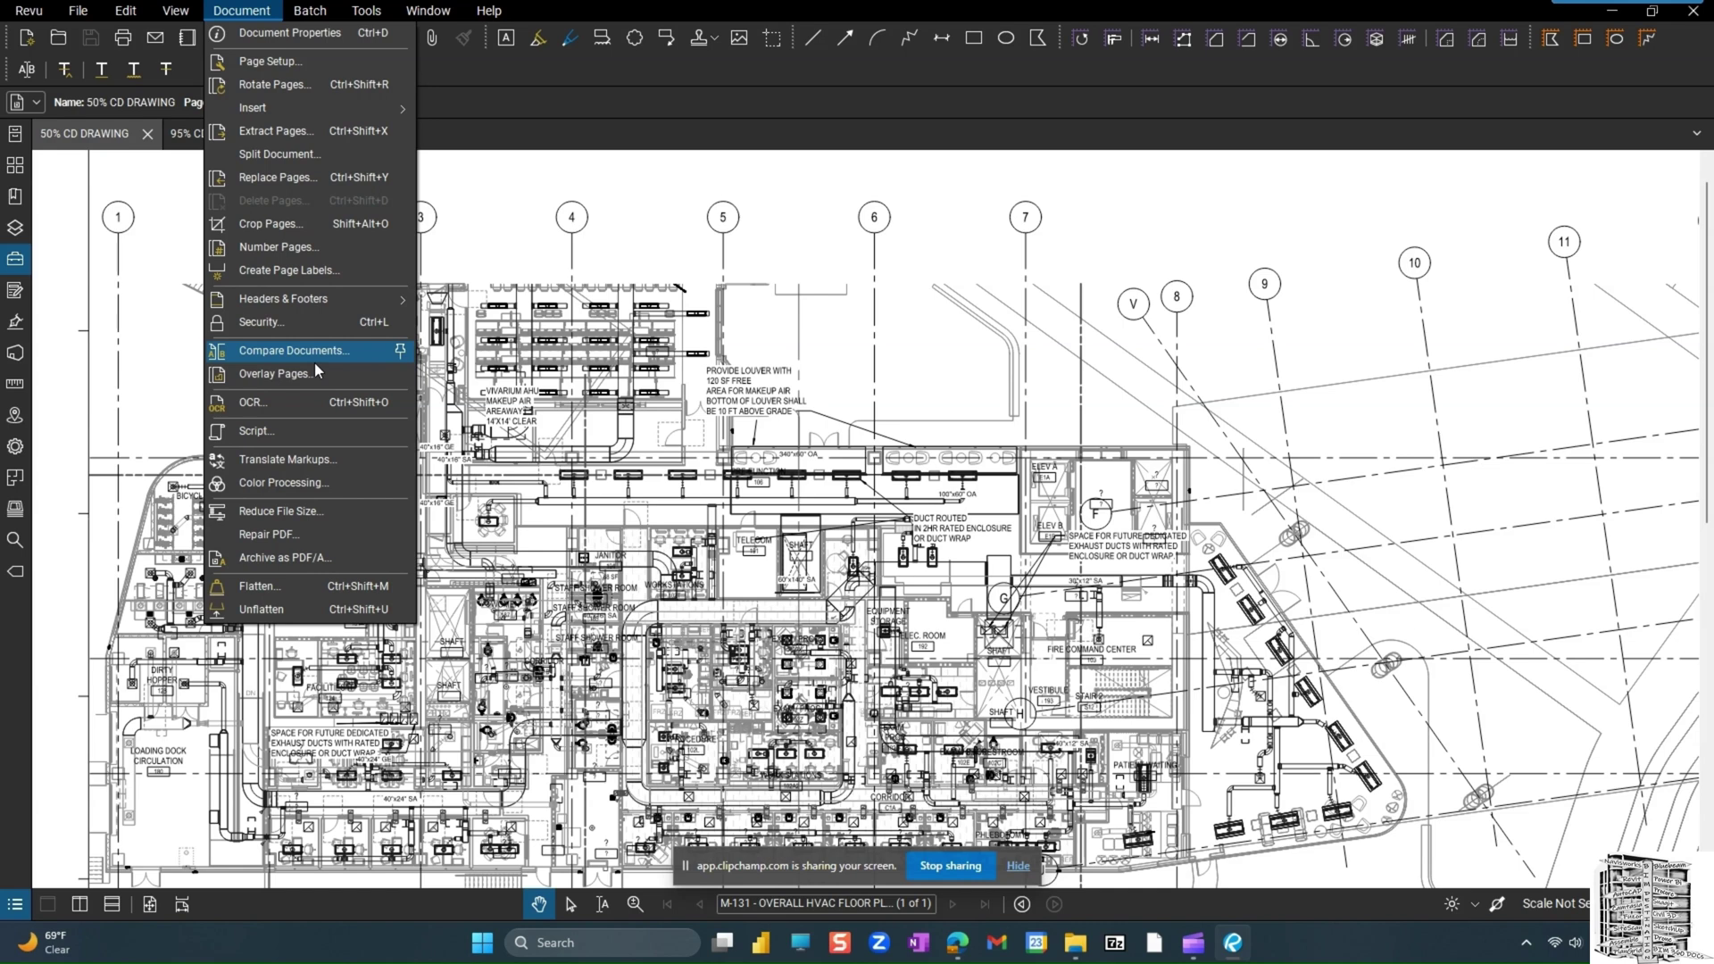
mouse_move(321, 23)
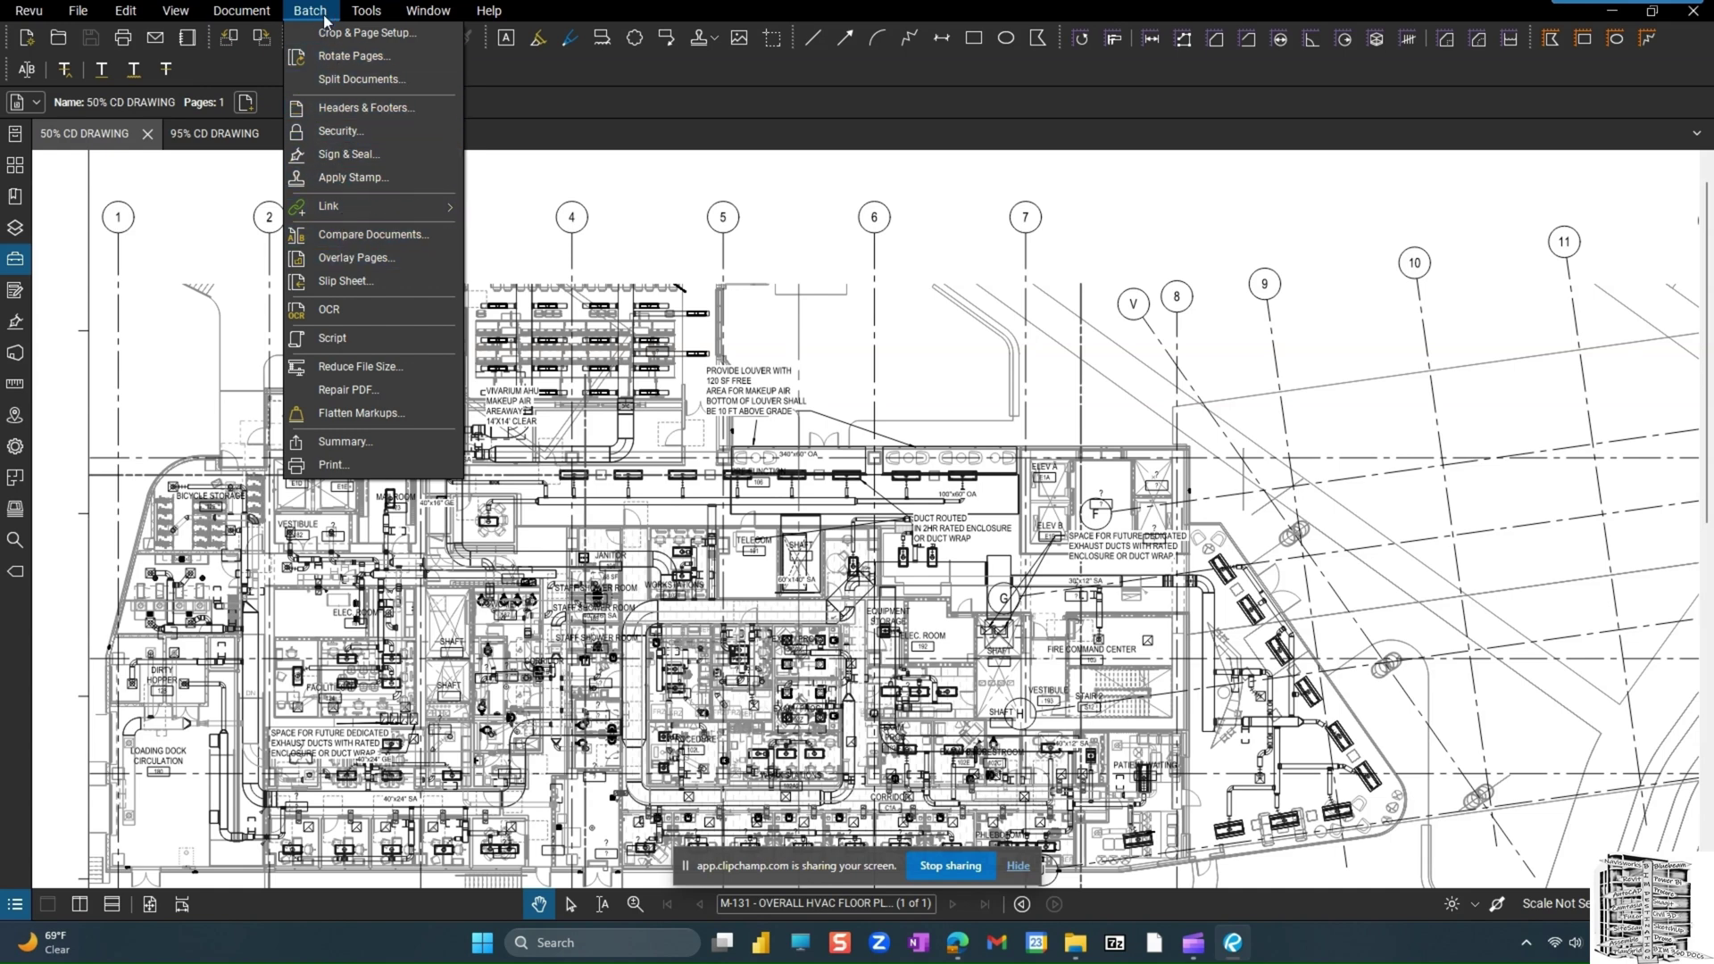
mouse_move(264, 17)
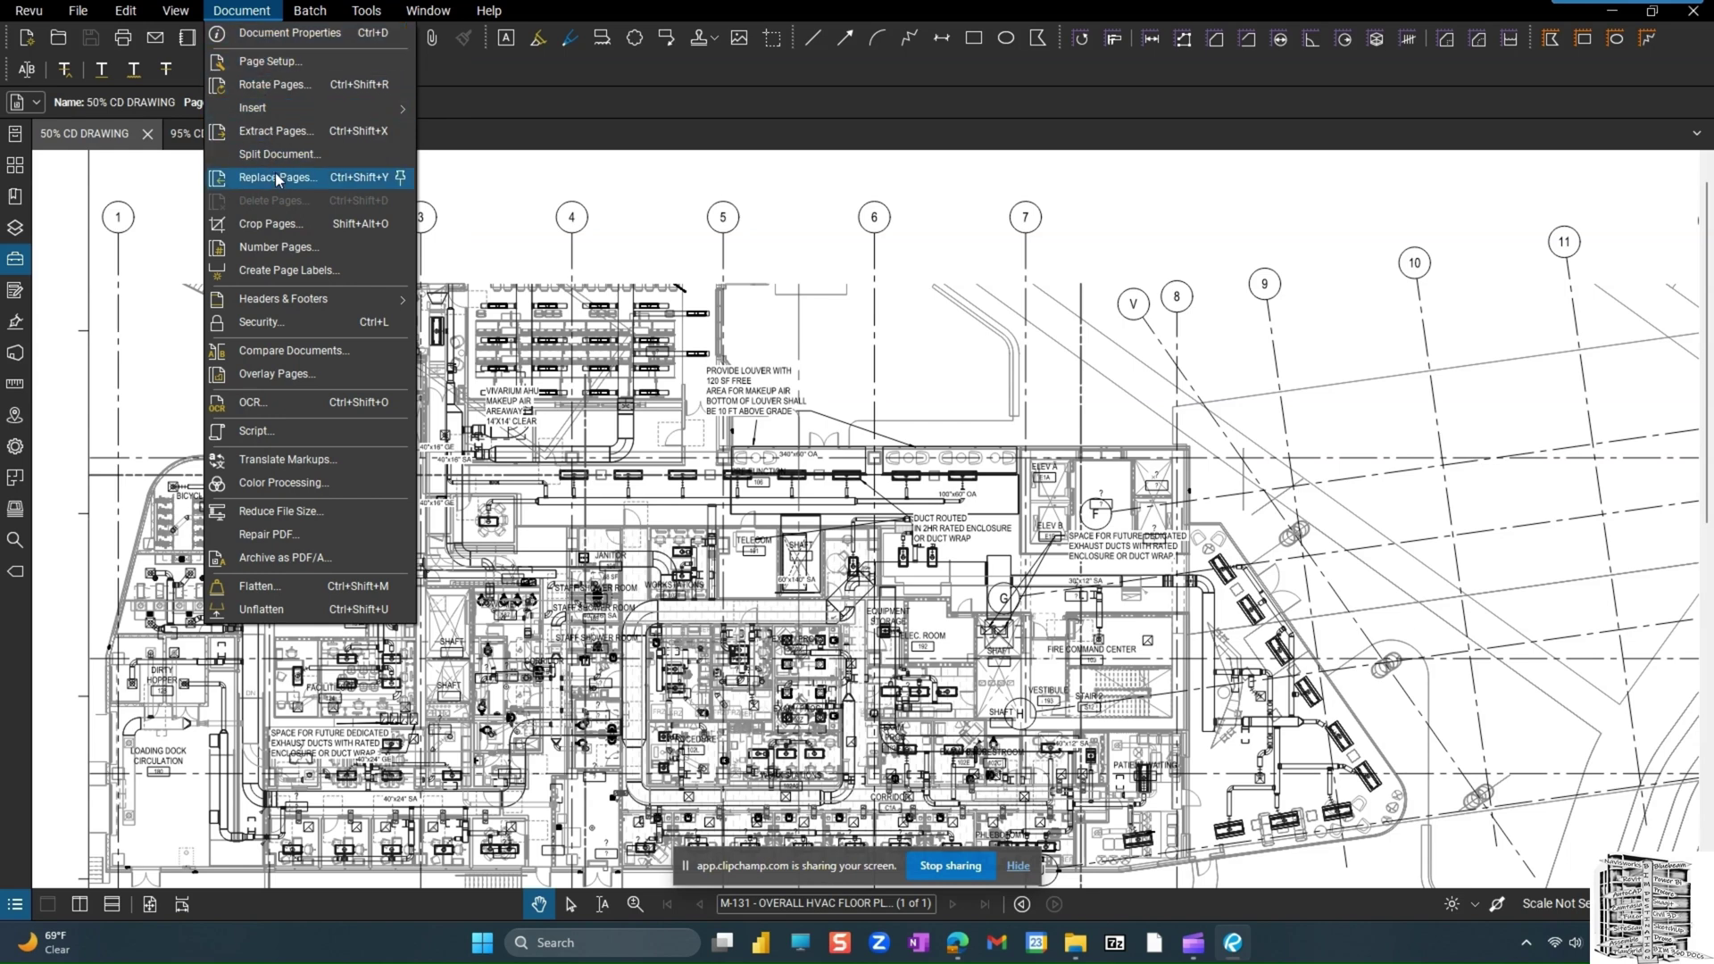
click(297, 354)
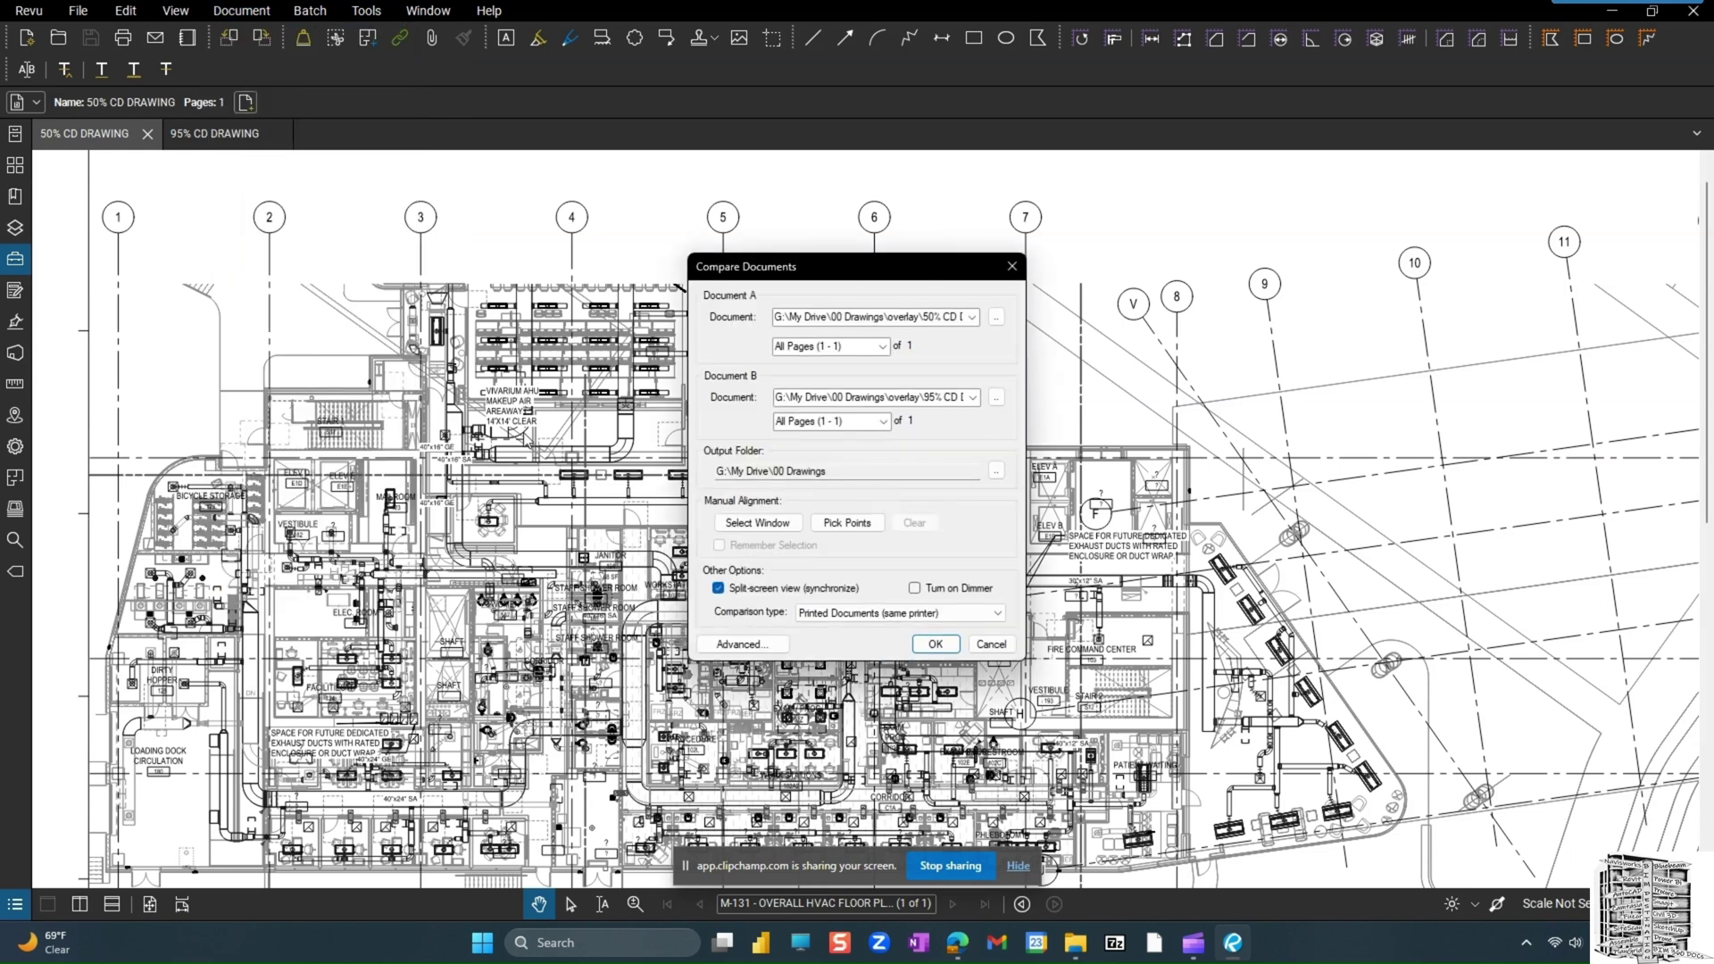
click(972, 318)
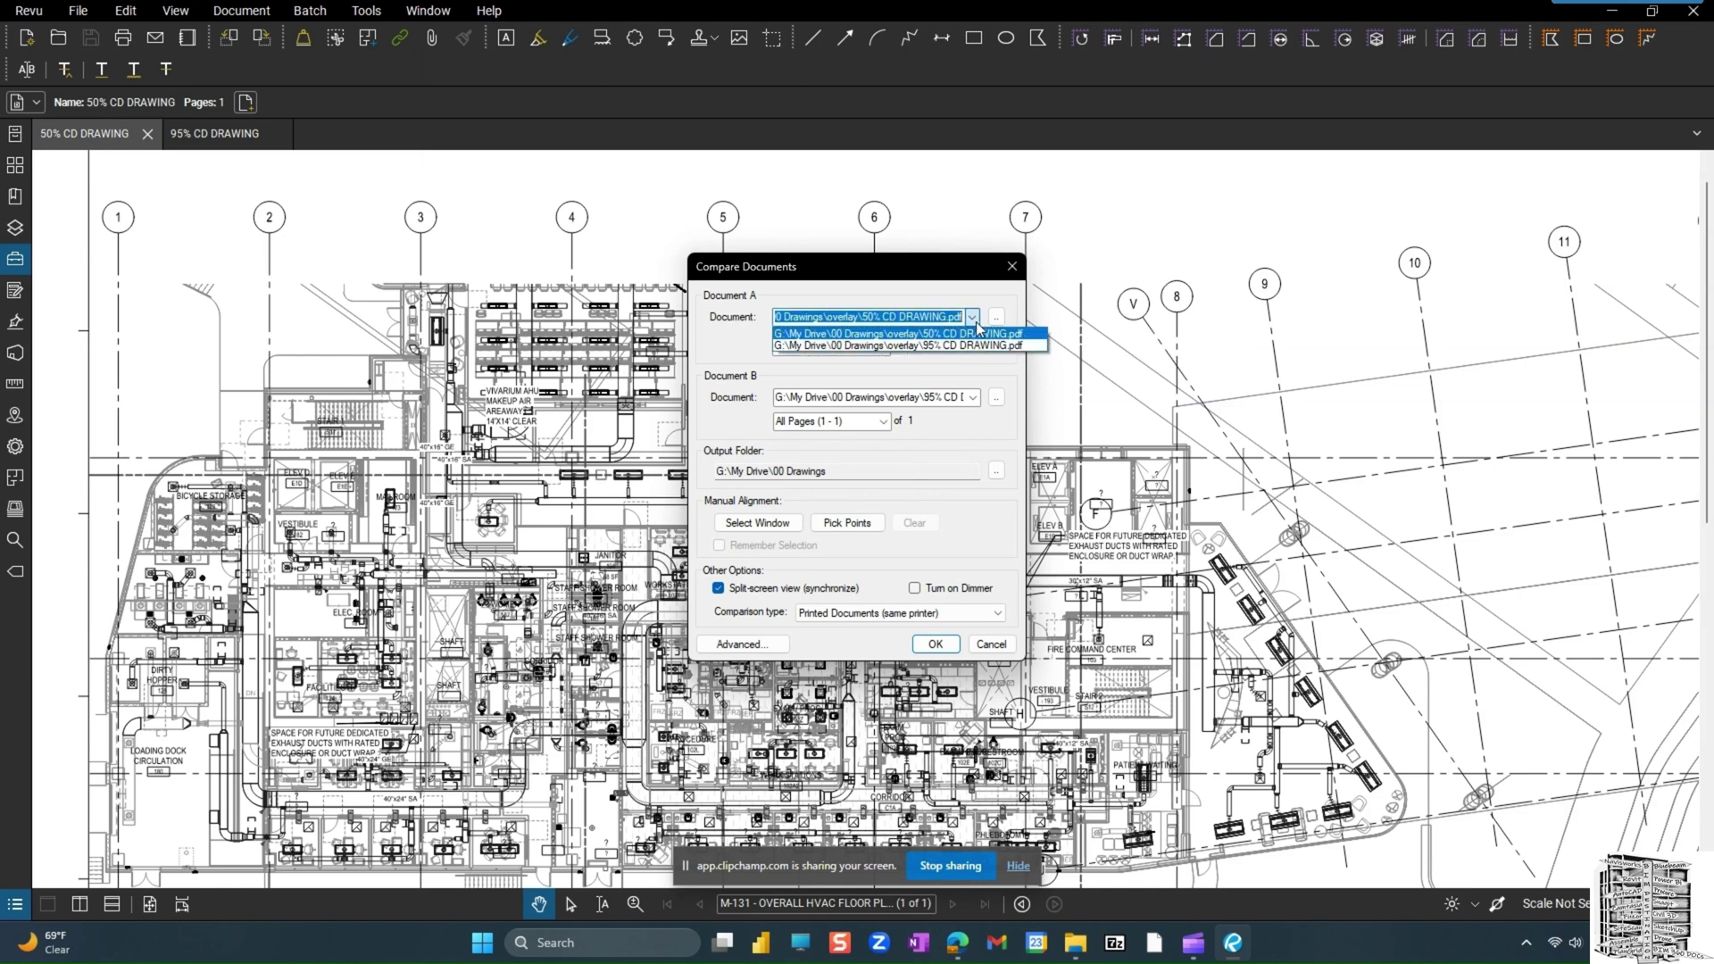
click(976, 332)
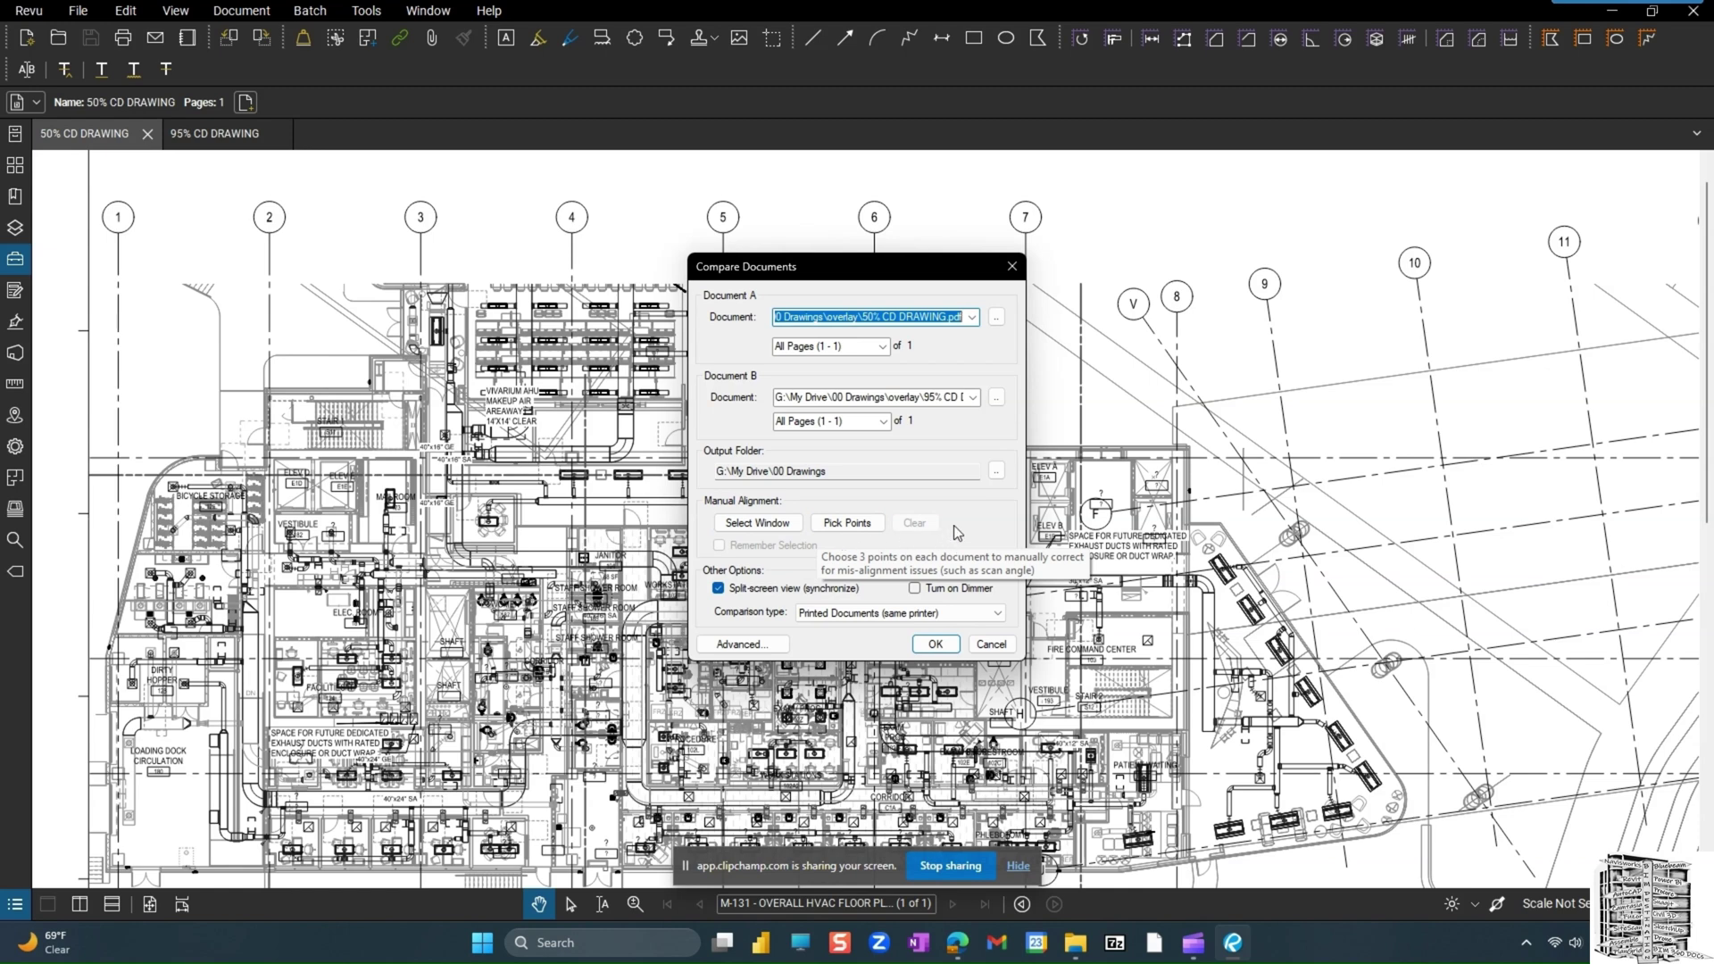
Pick alignment points near grid line 1 on the 50% drawing and at a grid intersection on the 95% drawing.
click(871, 524)
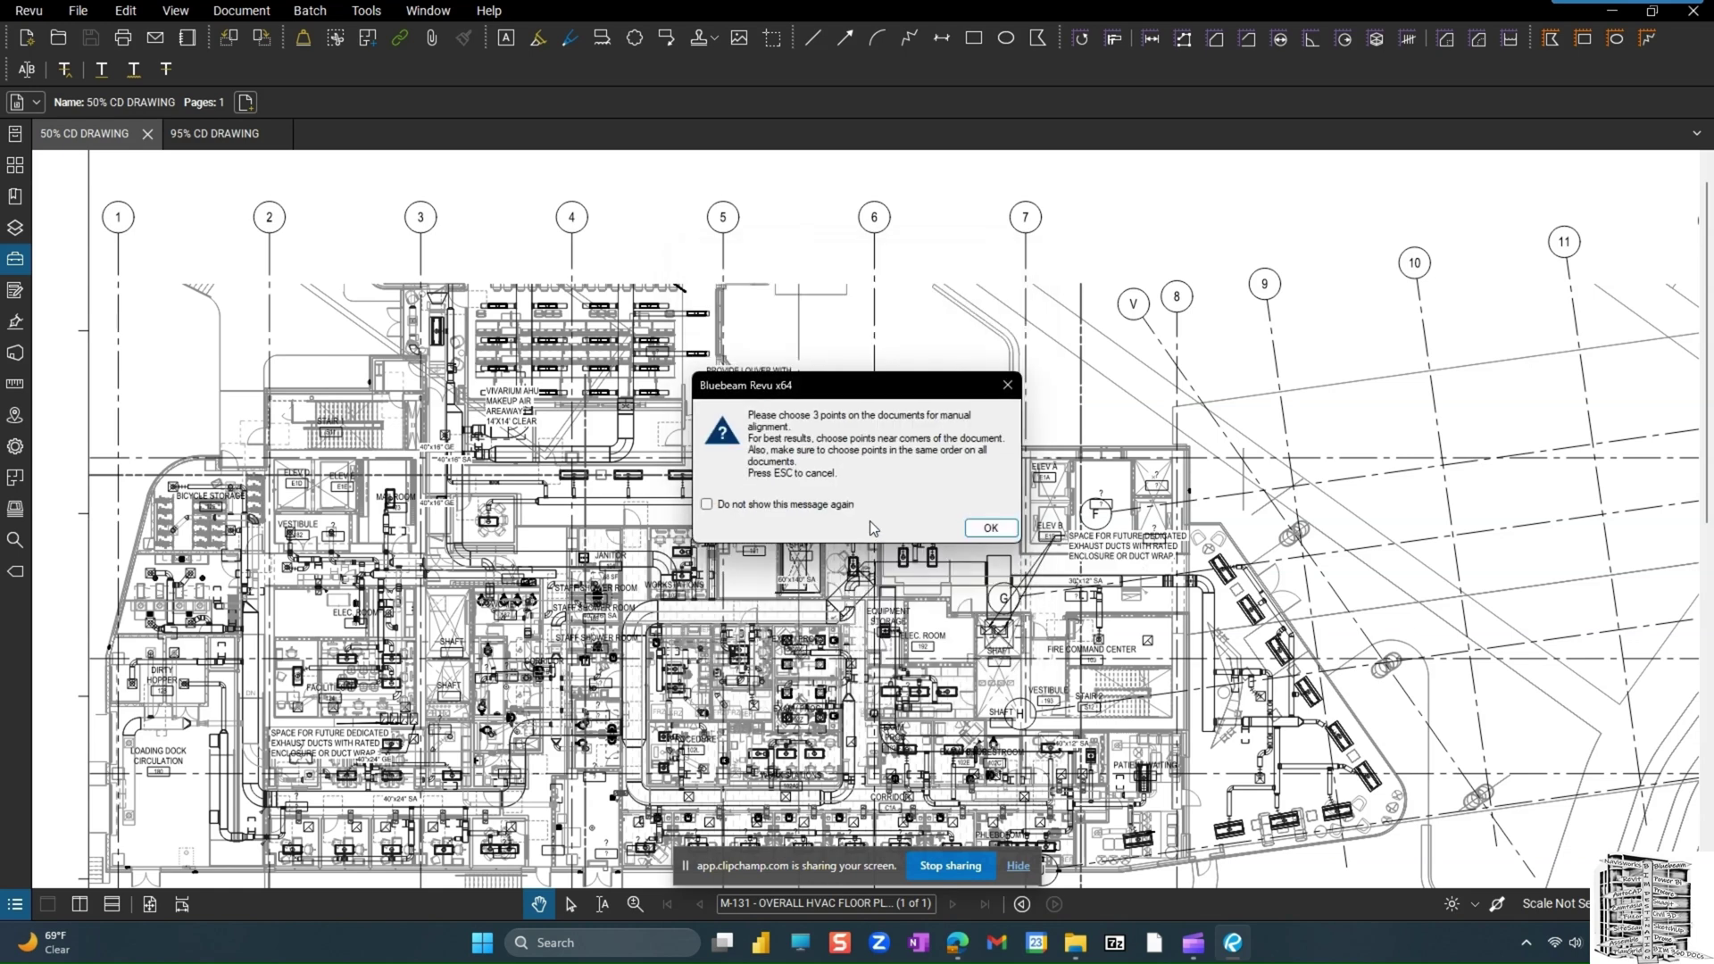
click(991, 528)
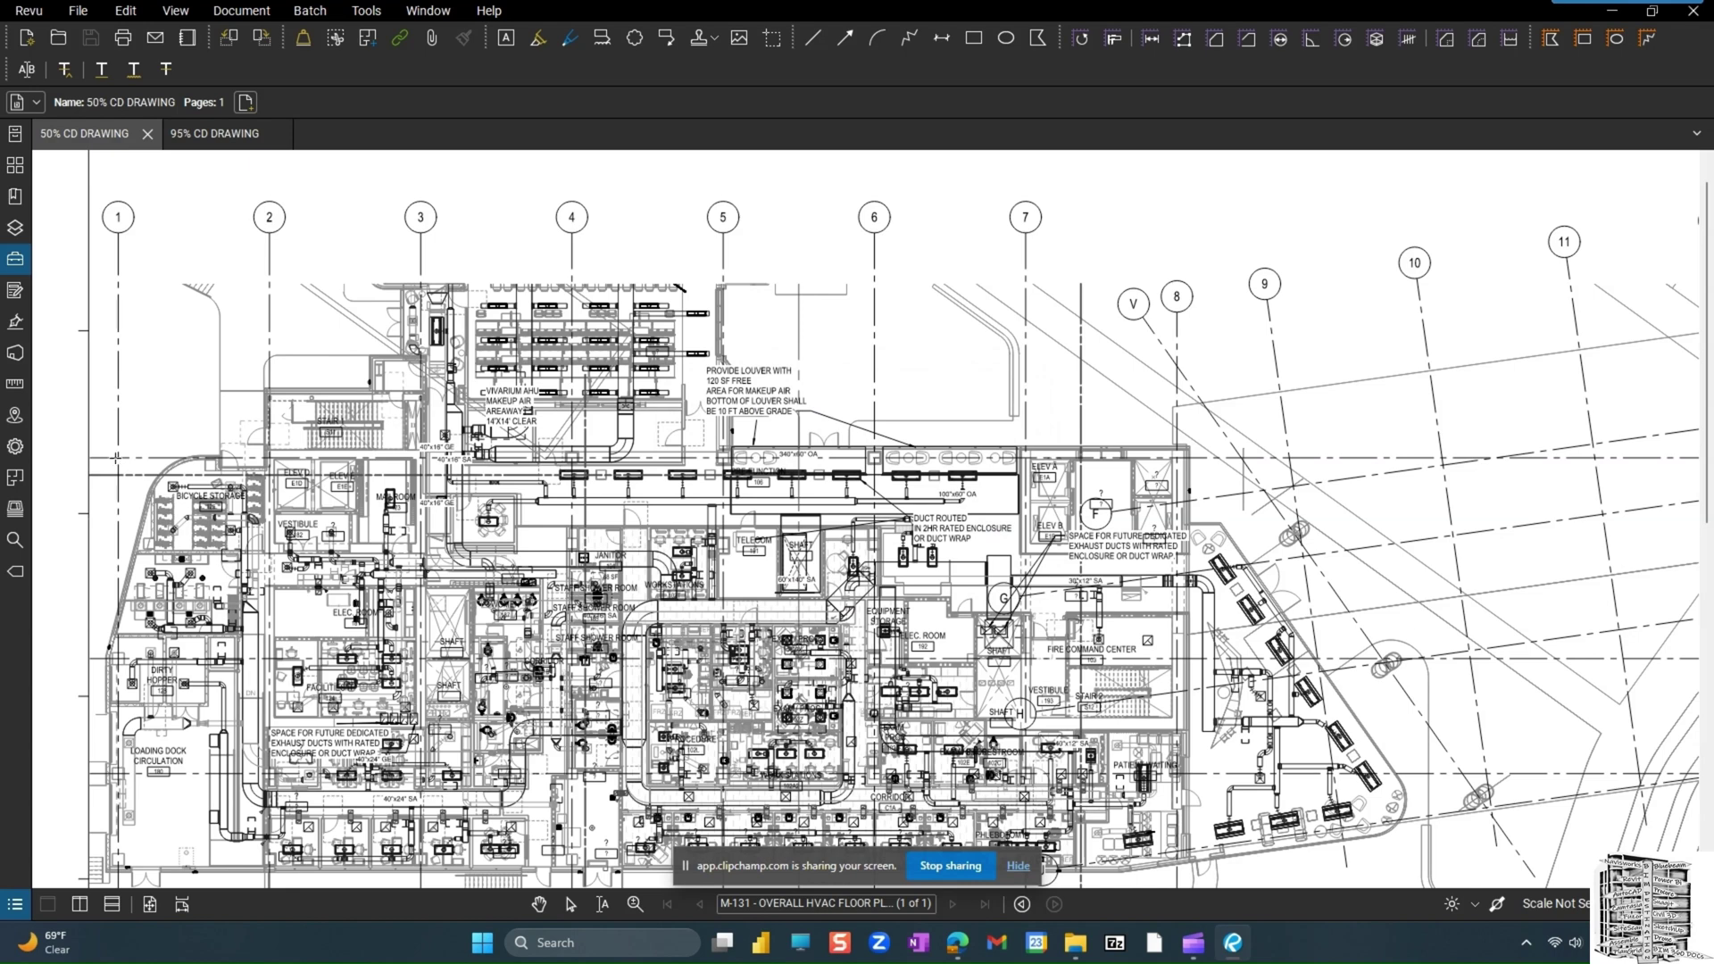
click(116, 457)
scroll(887, 519, down, 1)
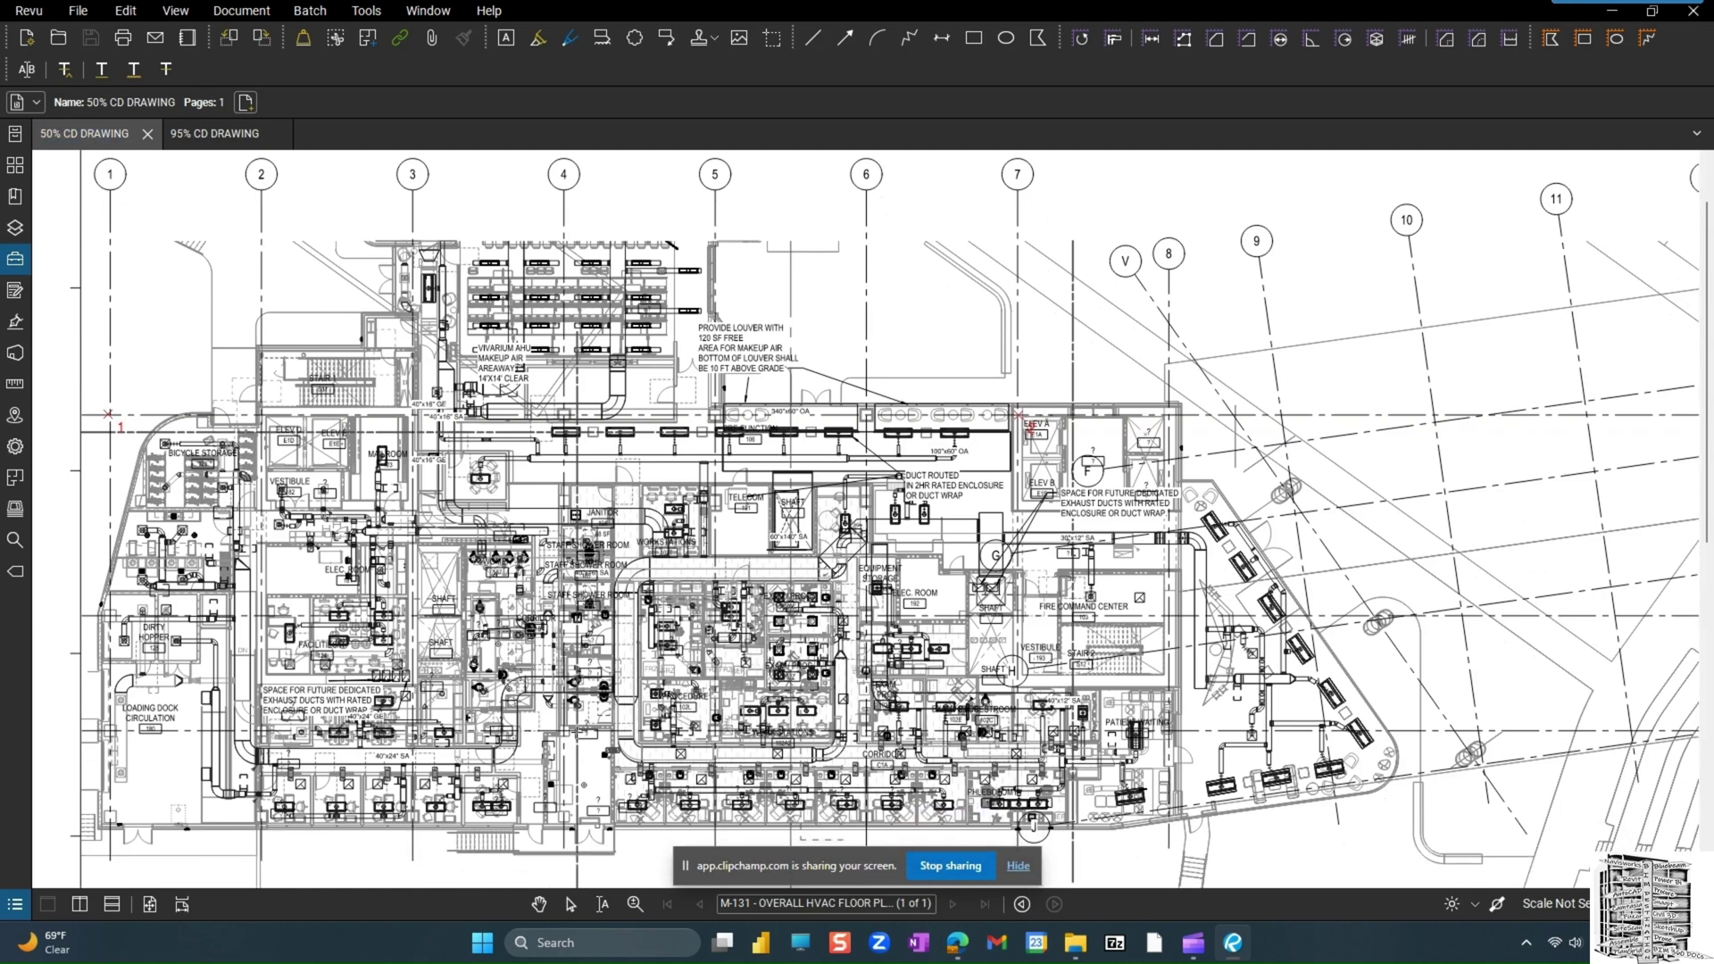
key(ctrl+Tab)
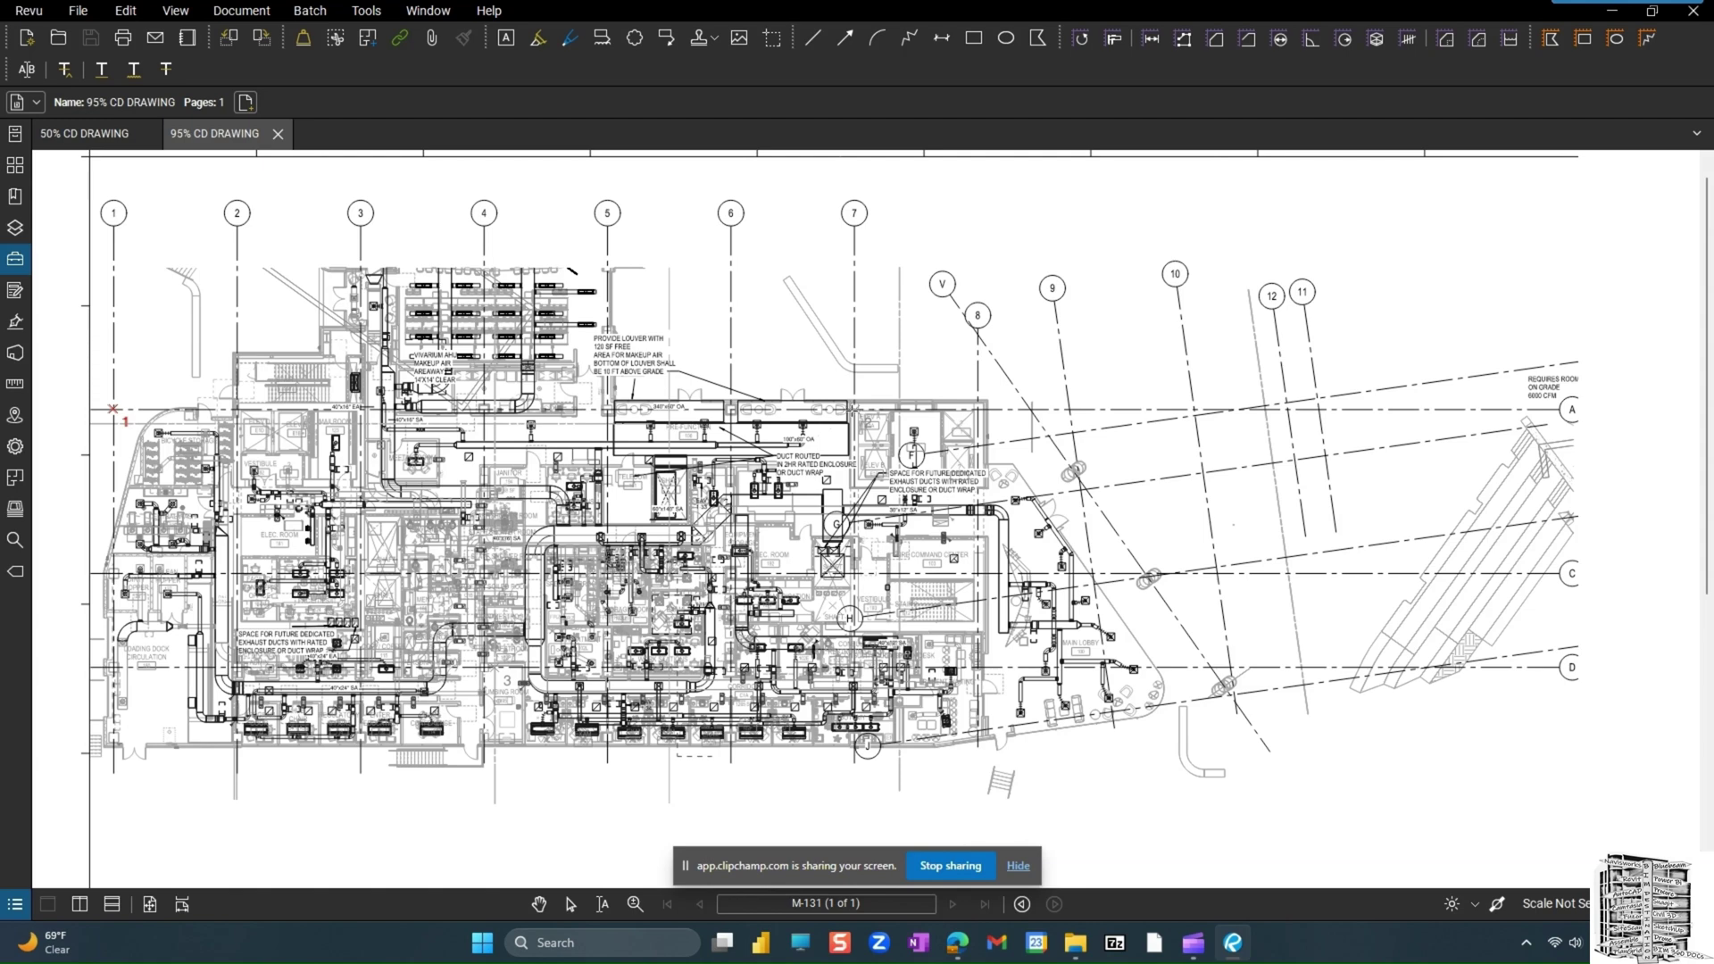
click(850, 410)
key(Return)
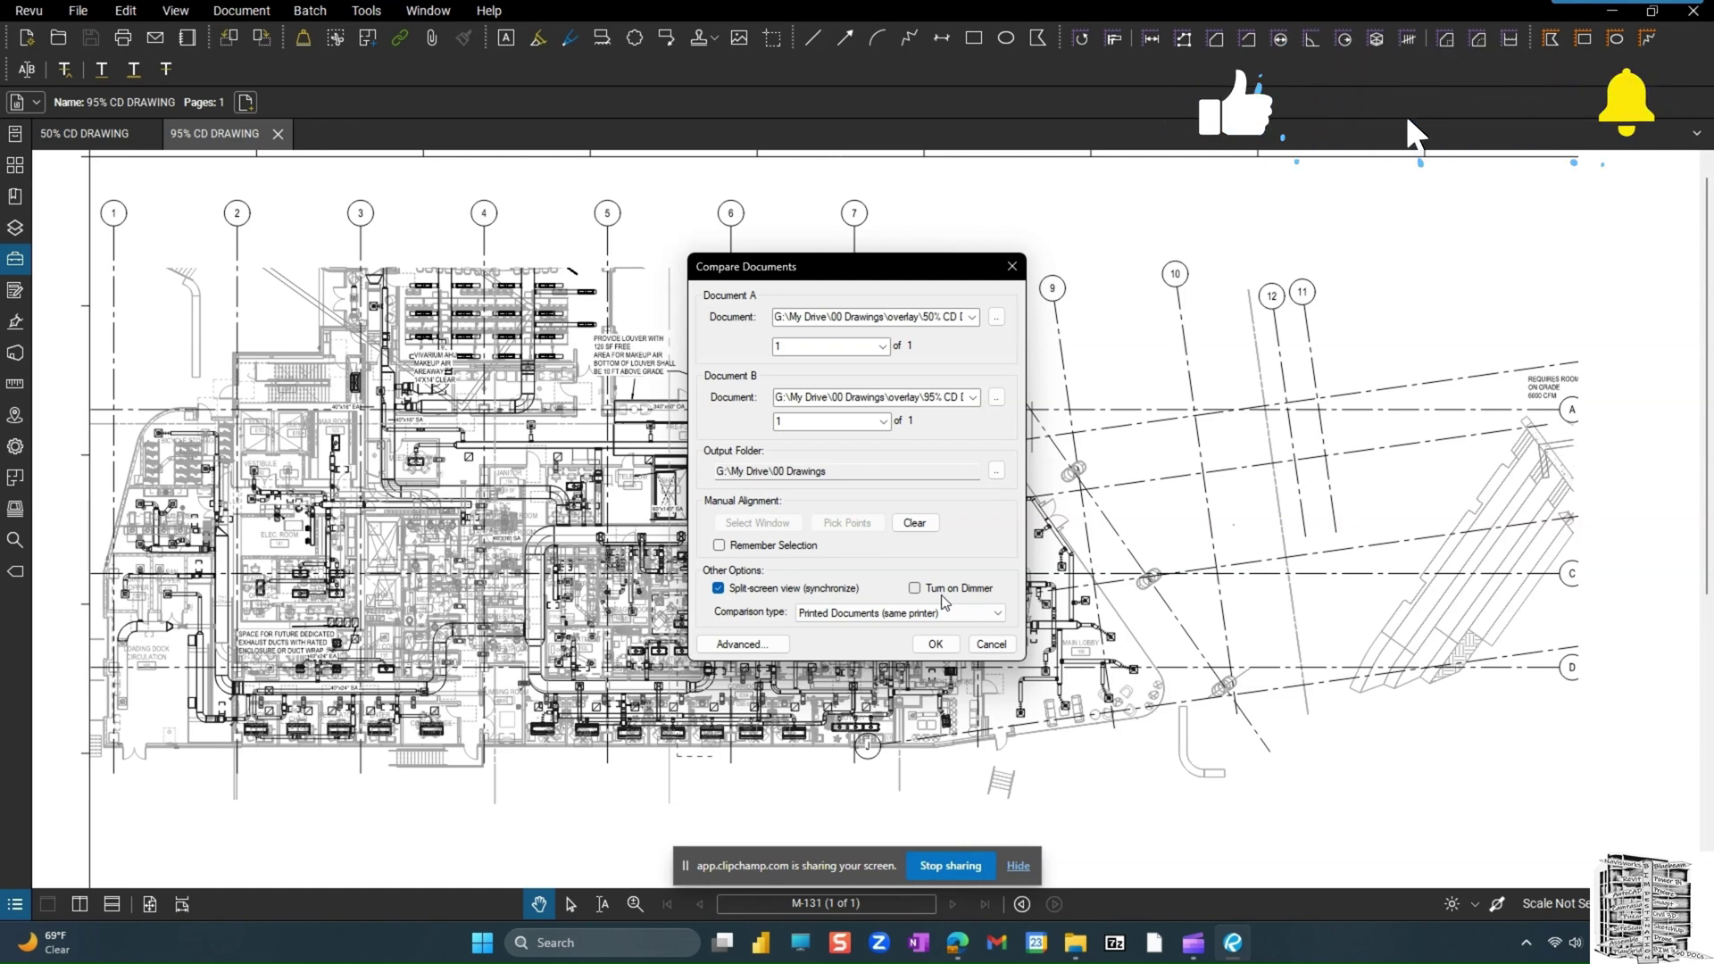
click(768, 644)
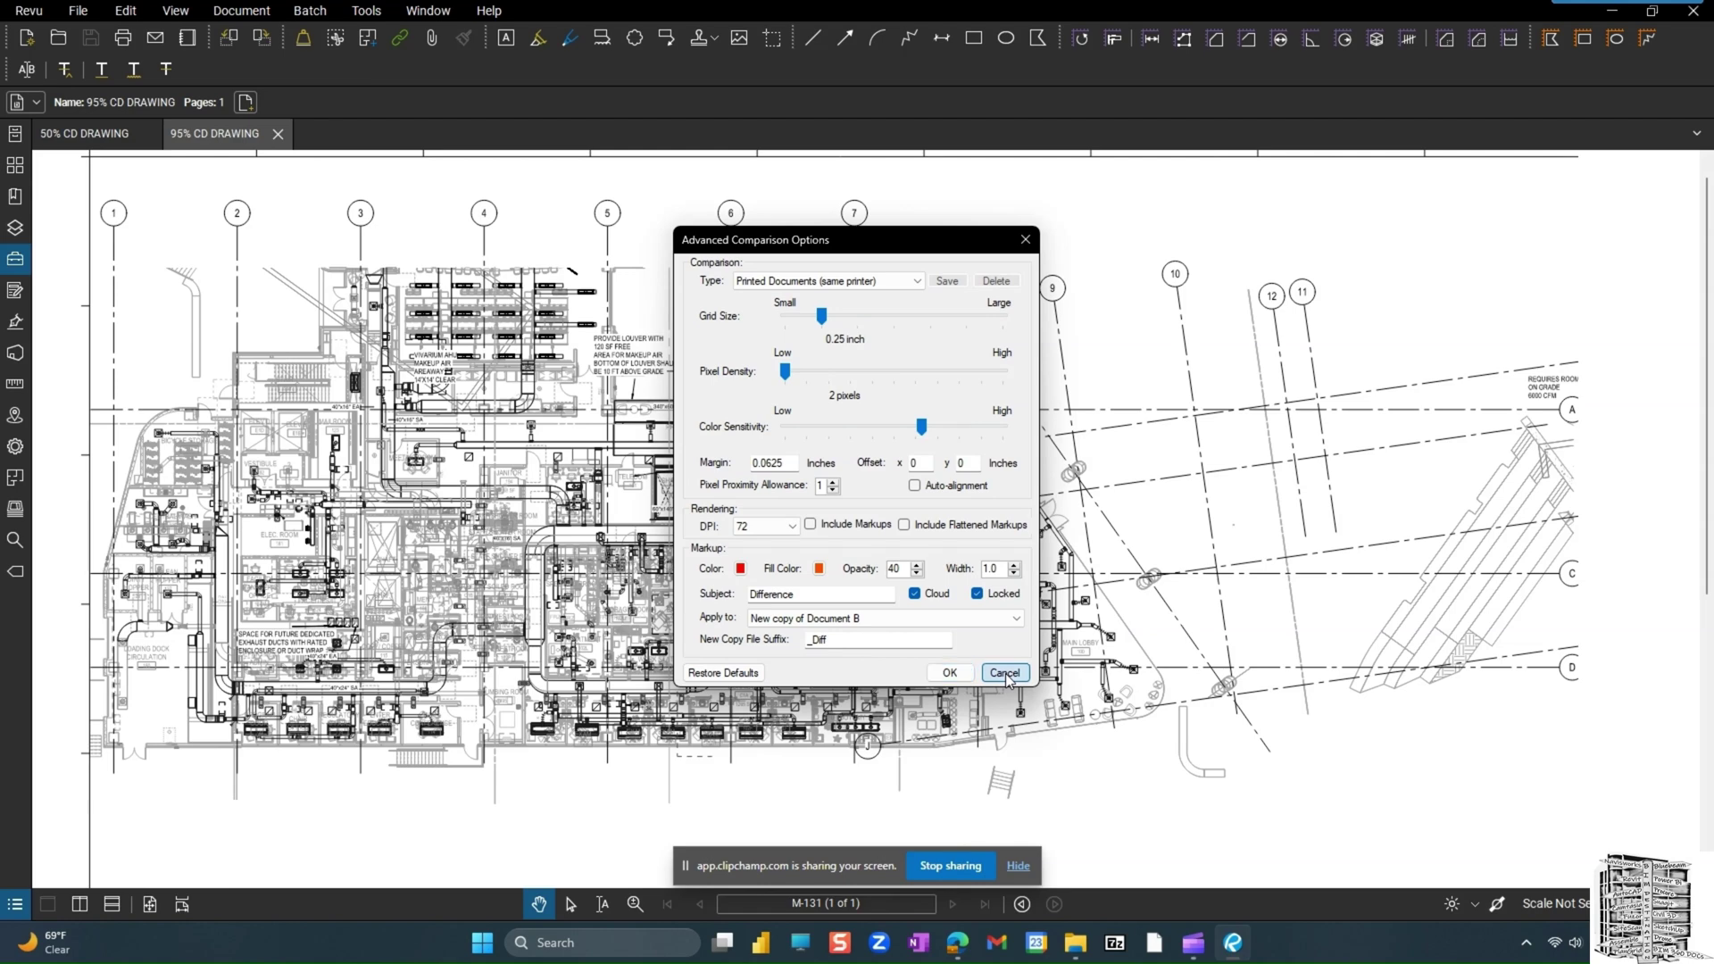
click(1005, 673)
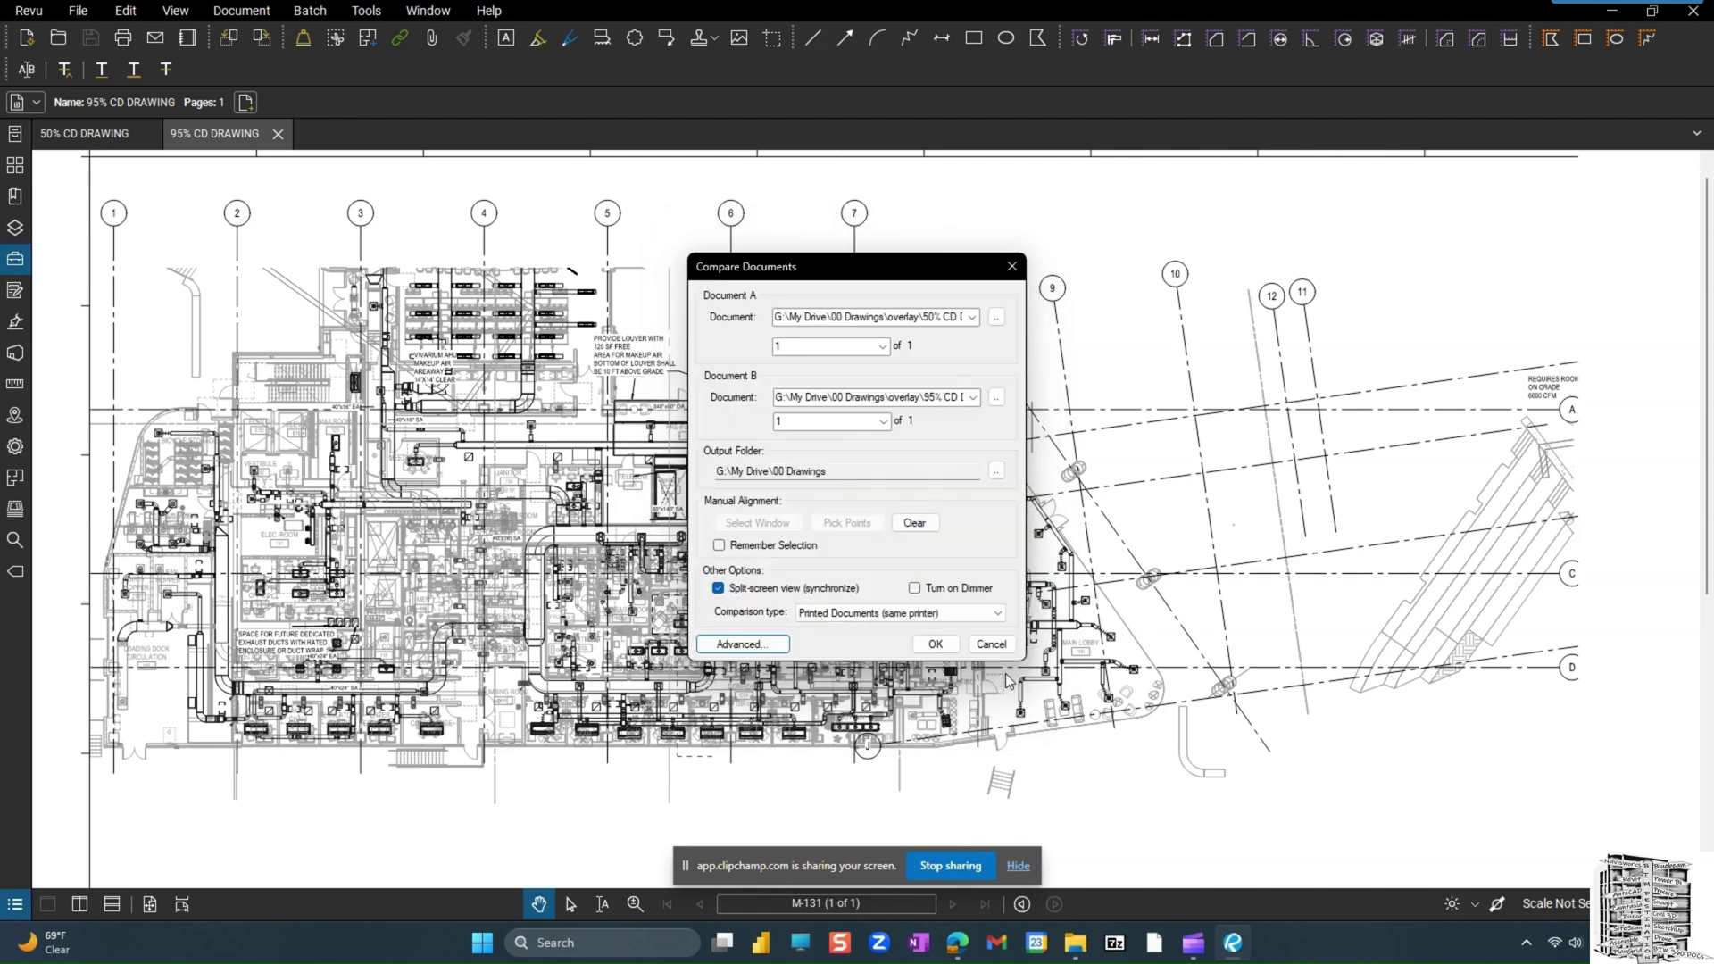
Run the comparison to create 95% CD DRAWING_Diff in split-screen view.
click(933, 644)
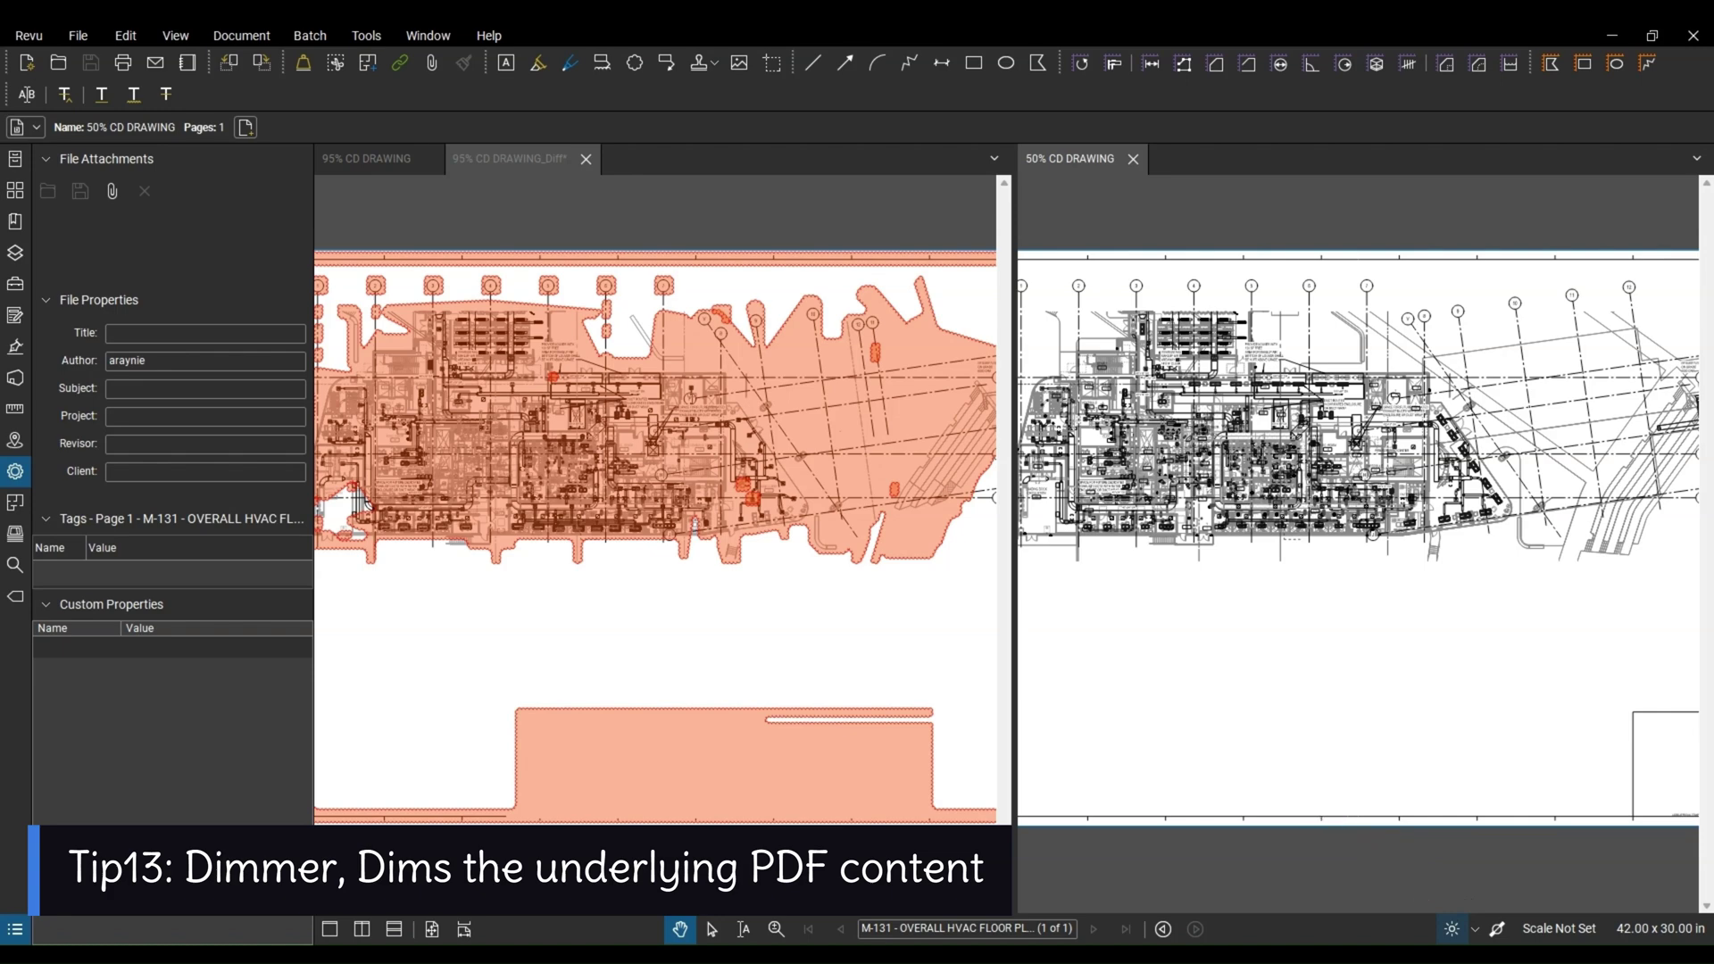
click(1452, 930)
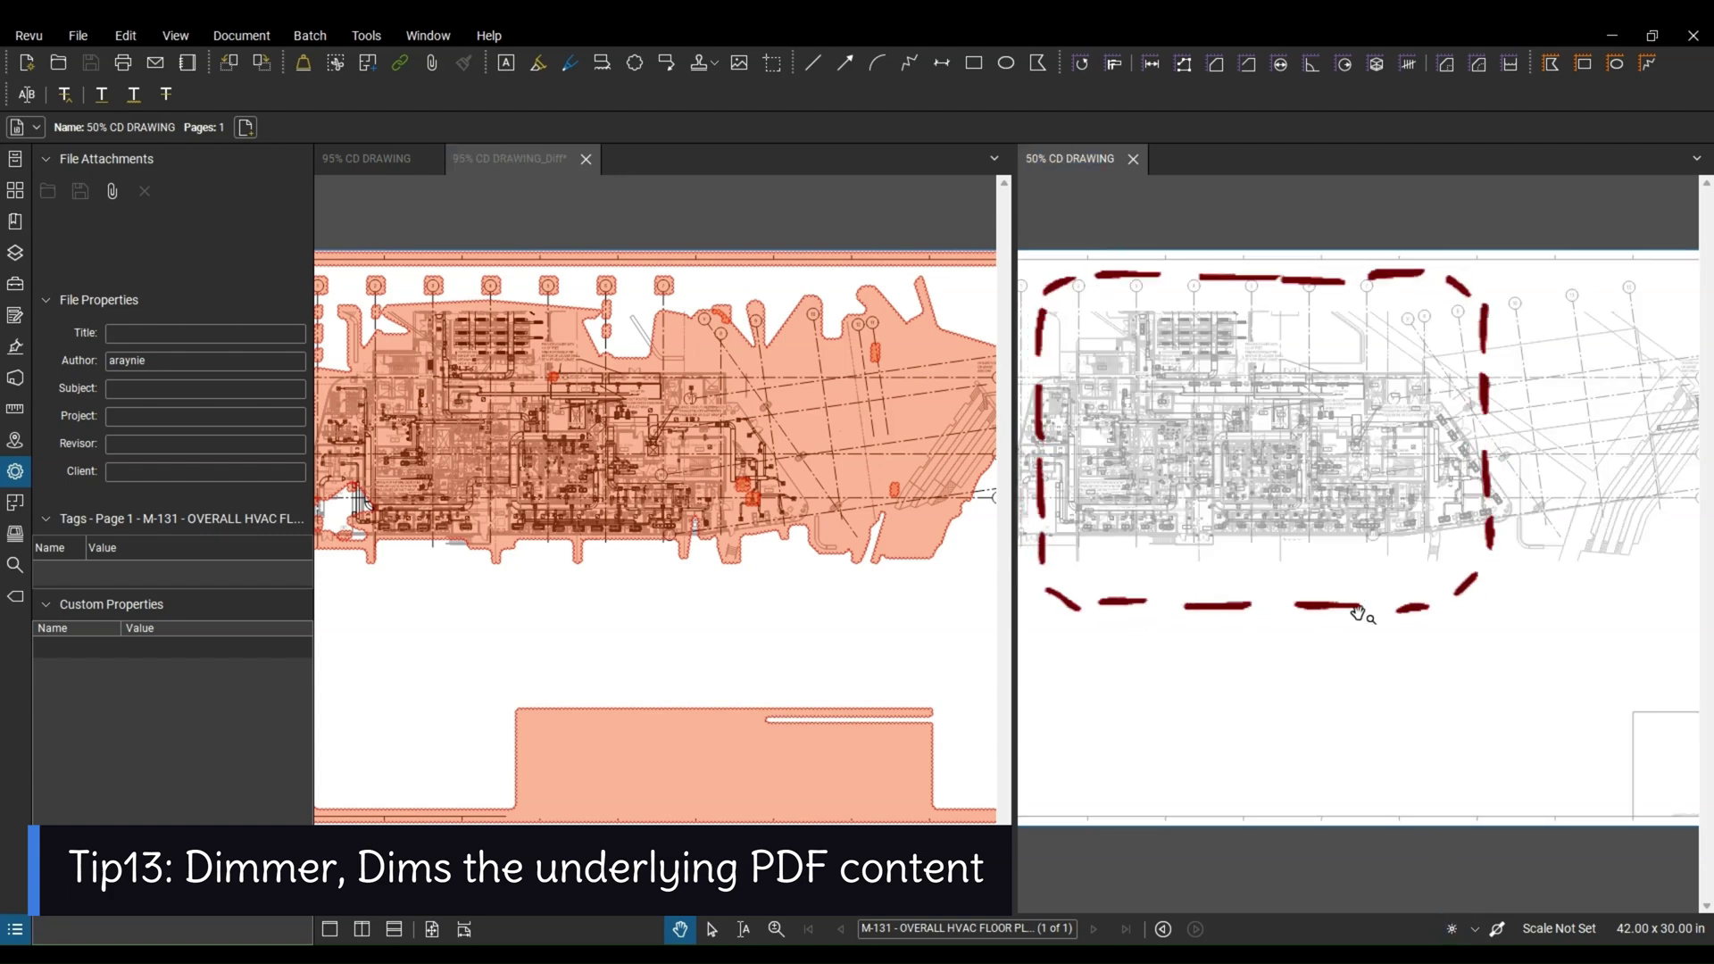
click(1452, 932)
click(511, 159)
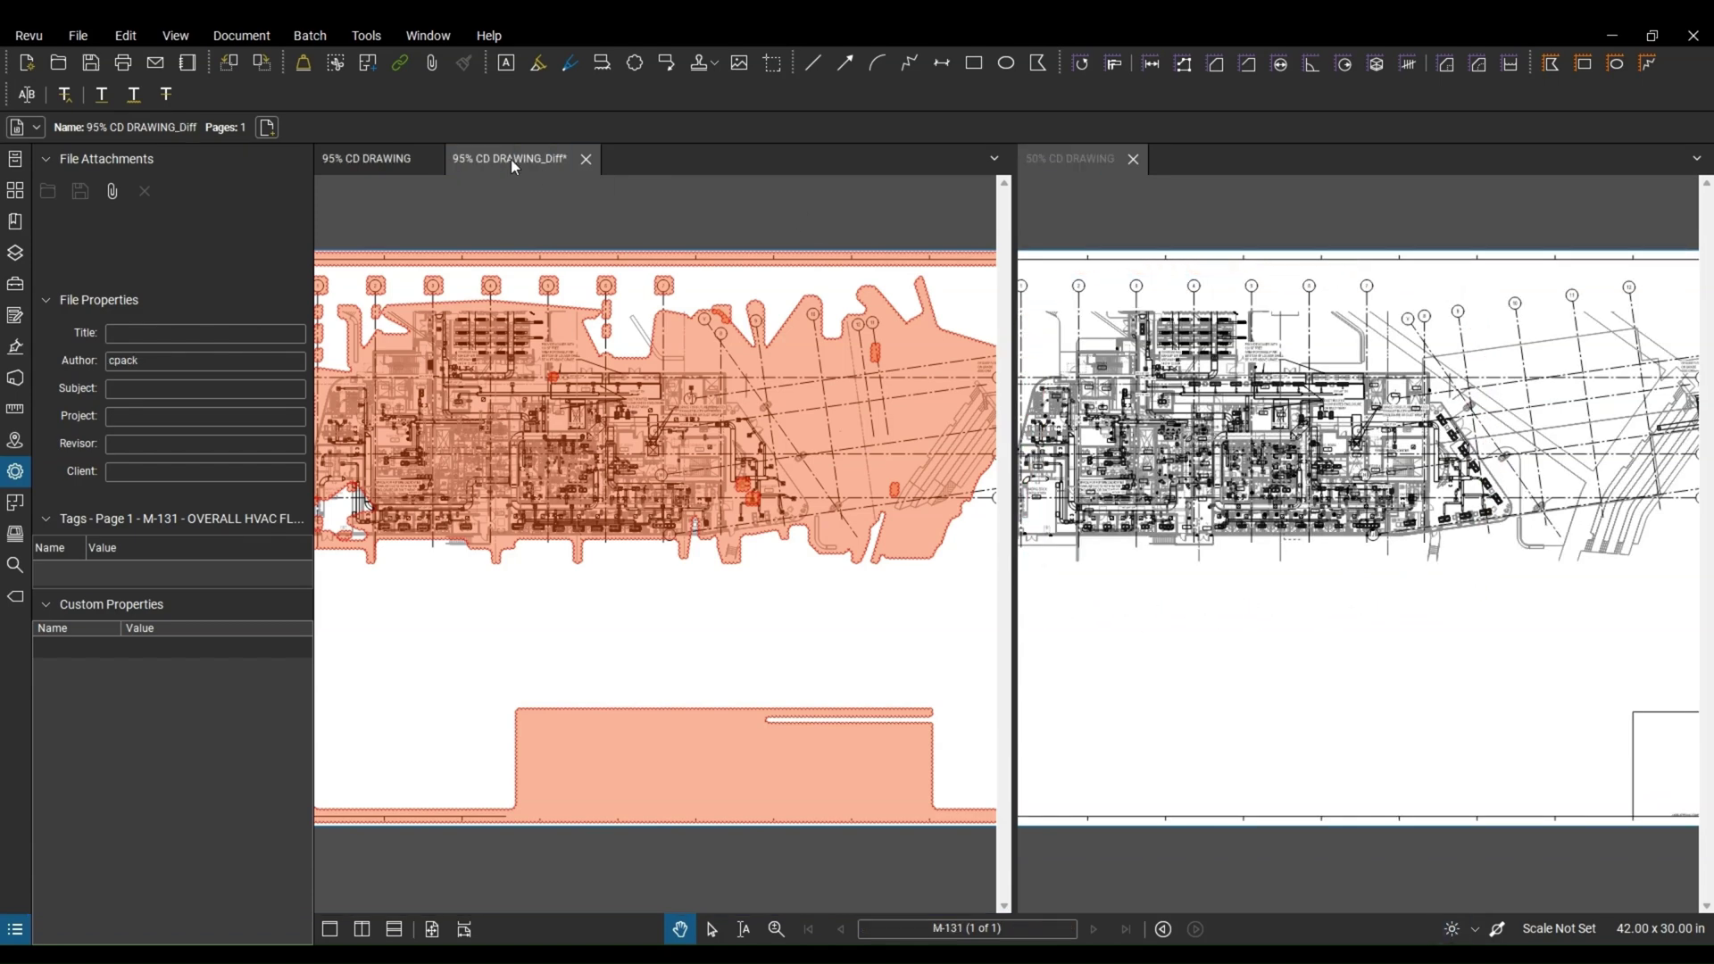
click(1453, 930)
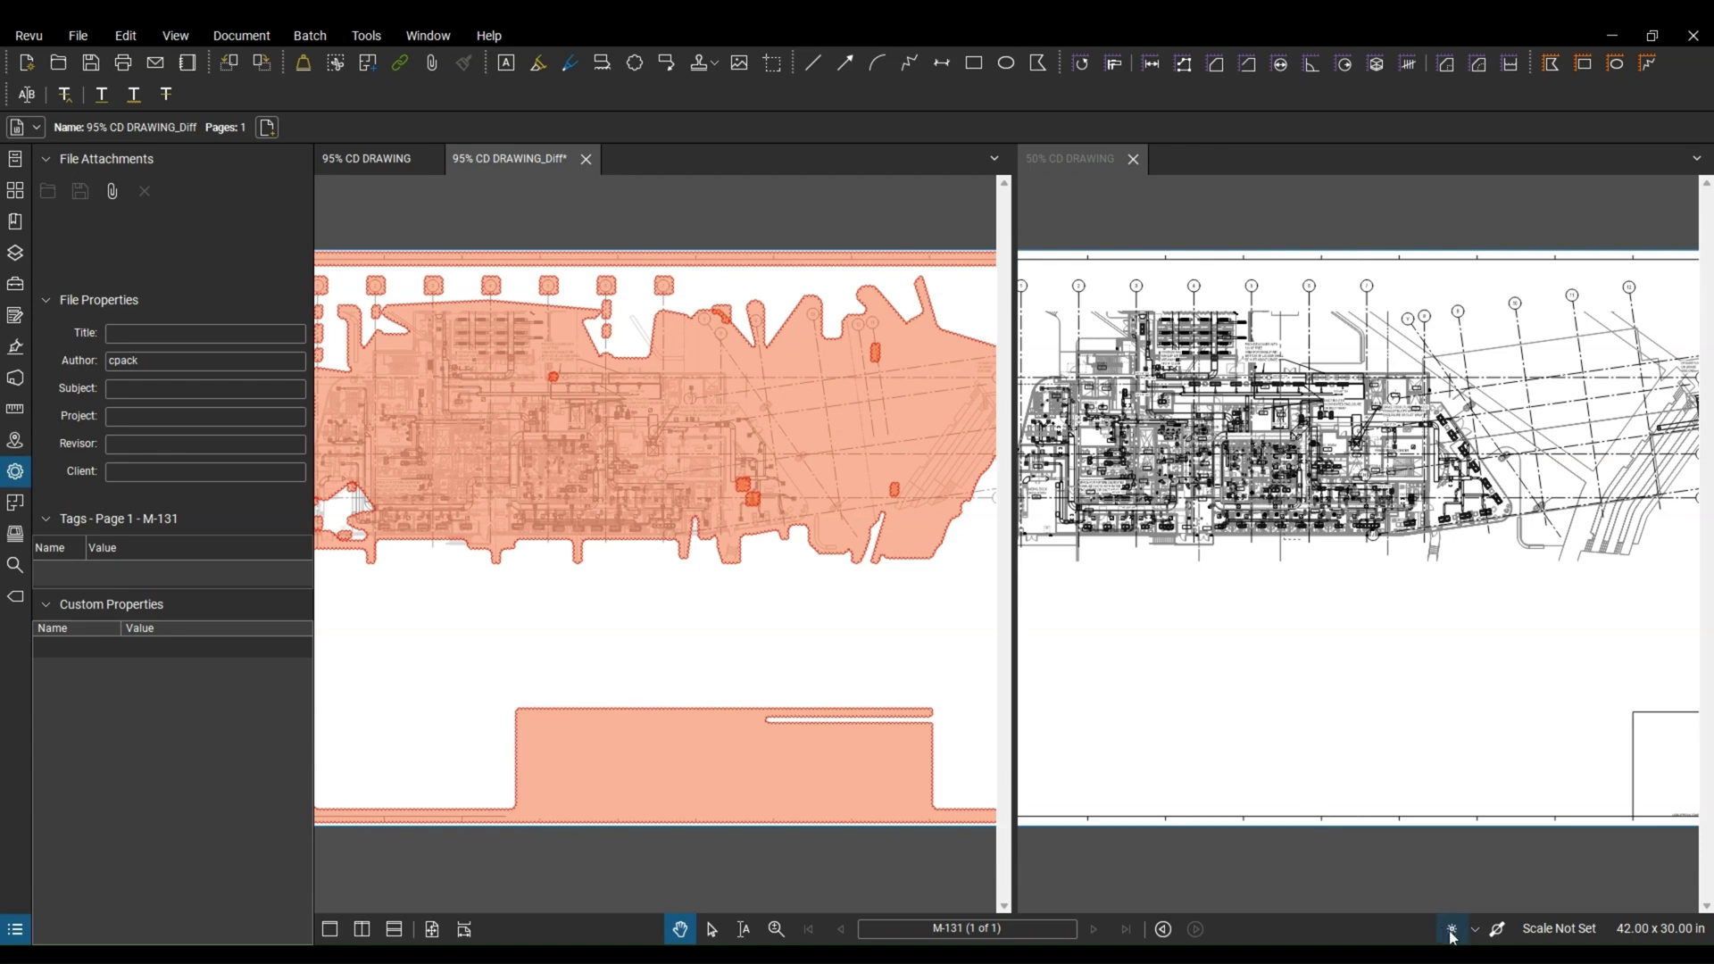
click(1452, 929)
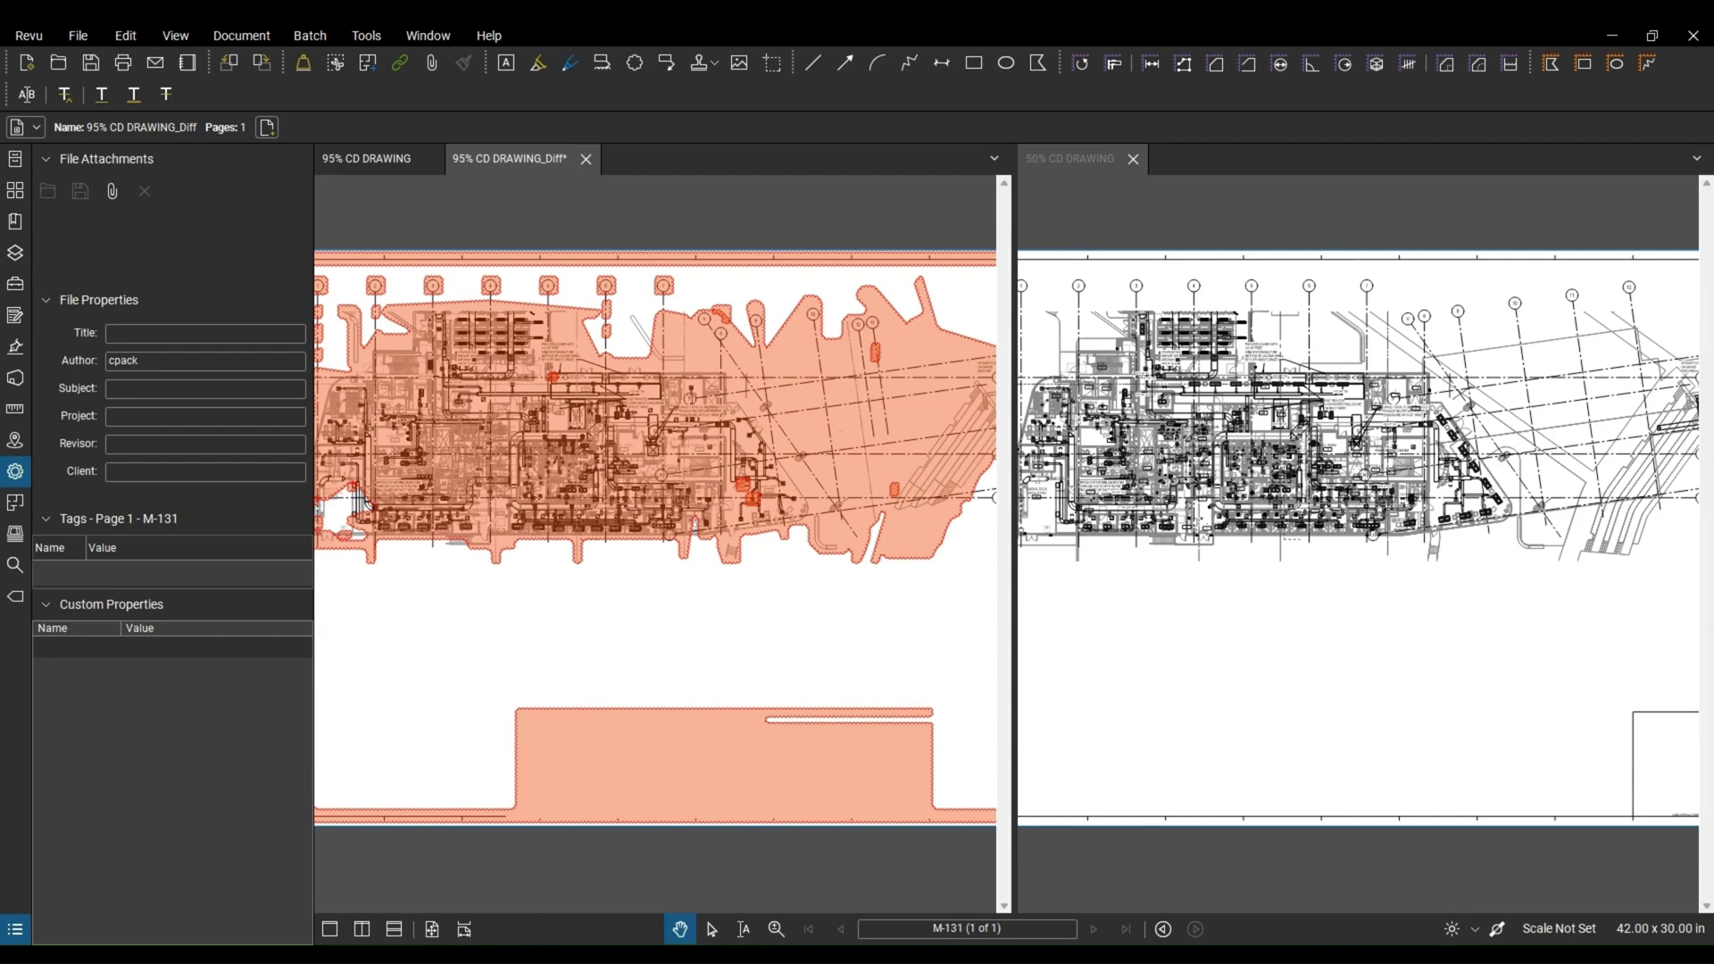
Show the Markups List and step through the Difference clouds to zoom to each one.
key(alt+l)
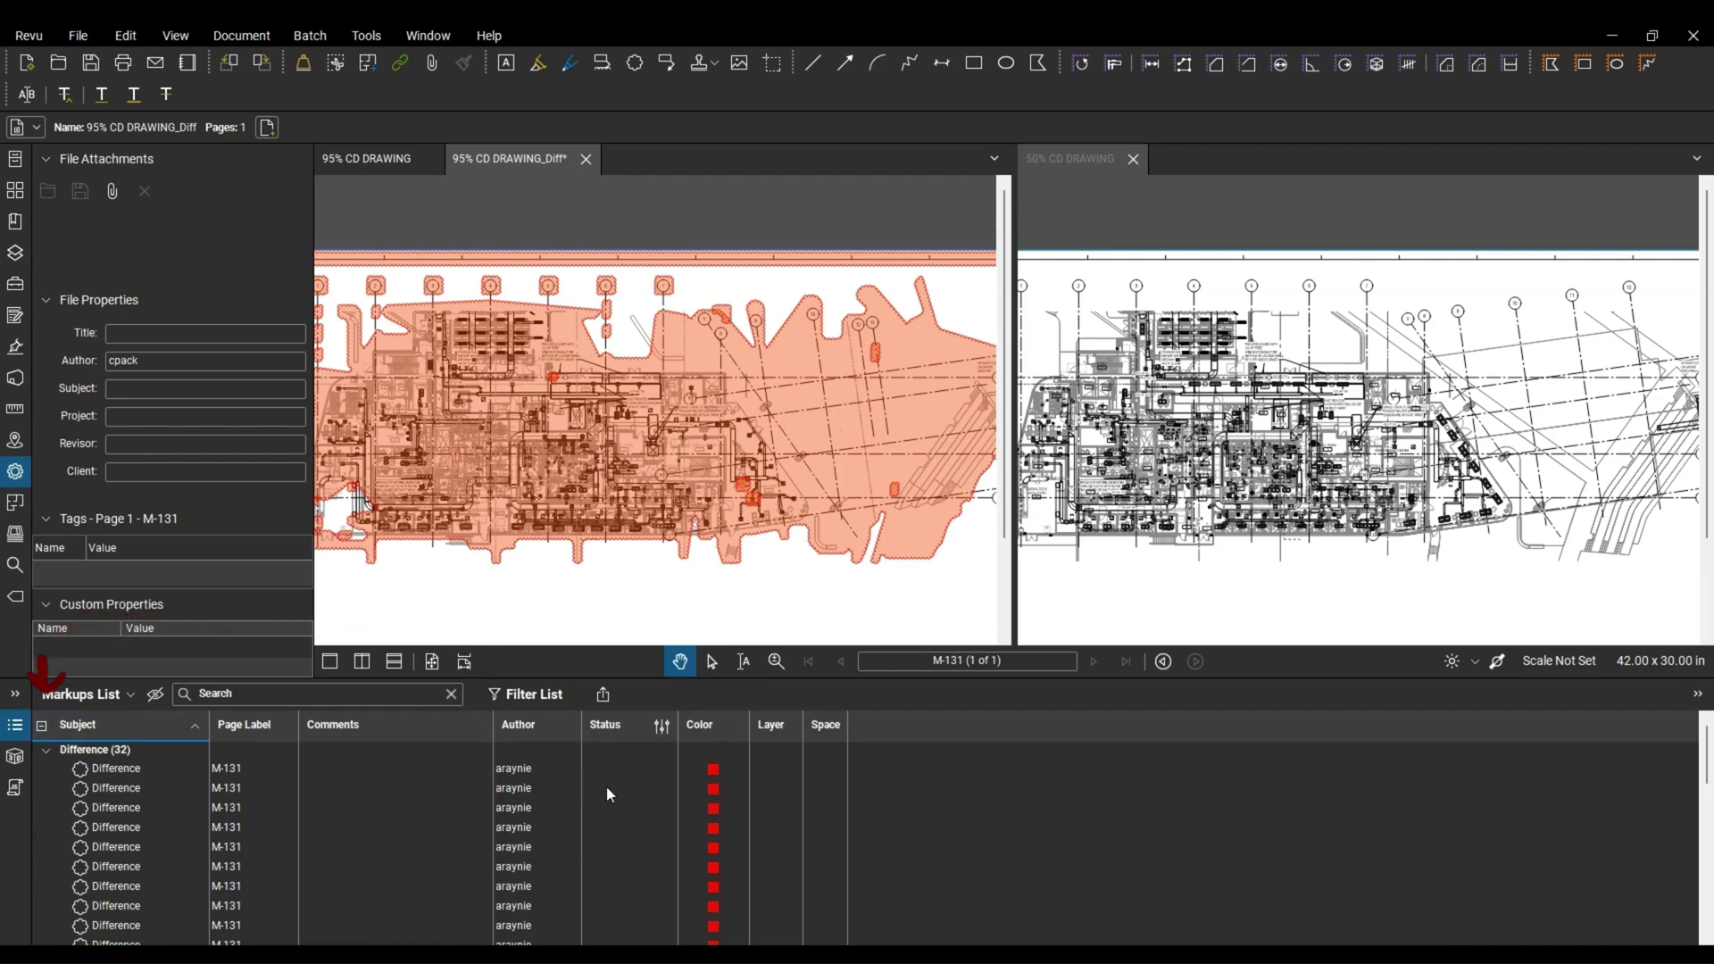
click(109, 808)
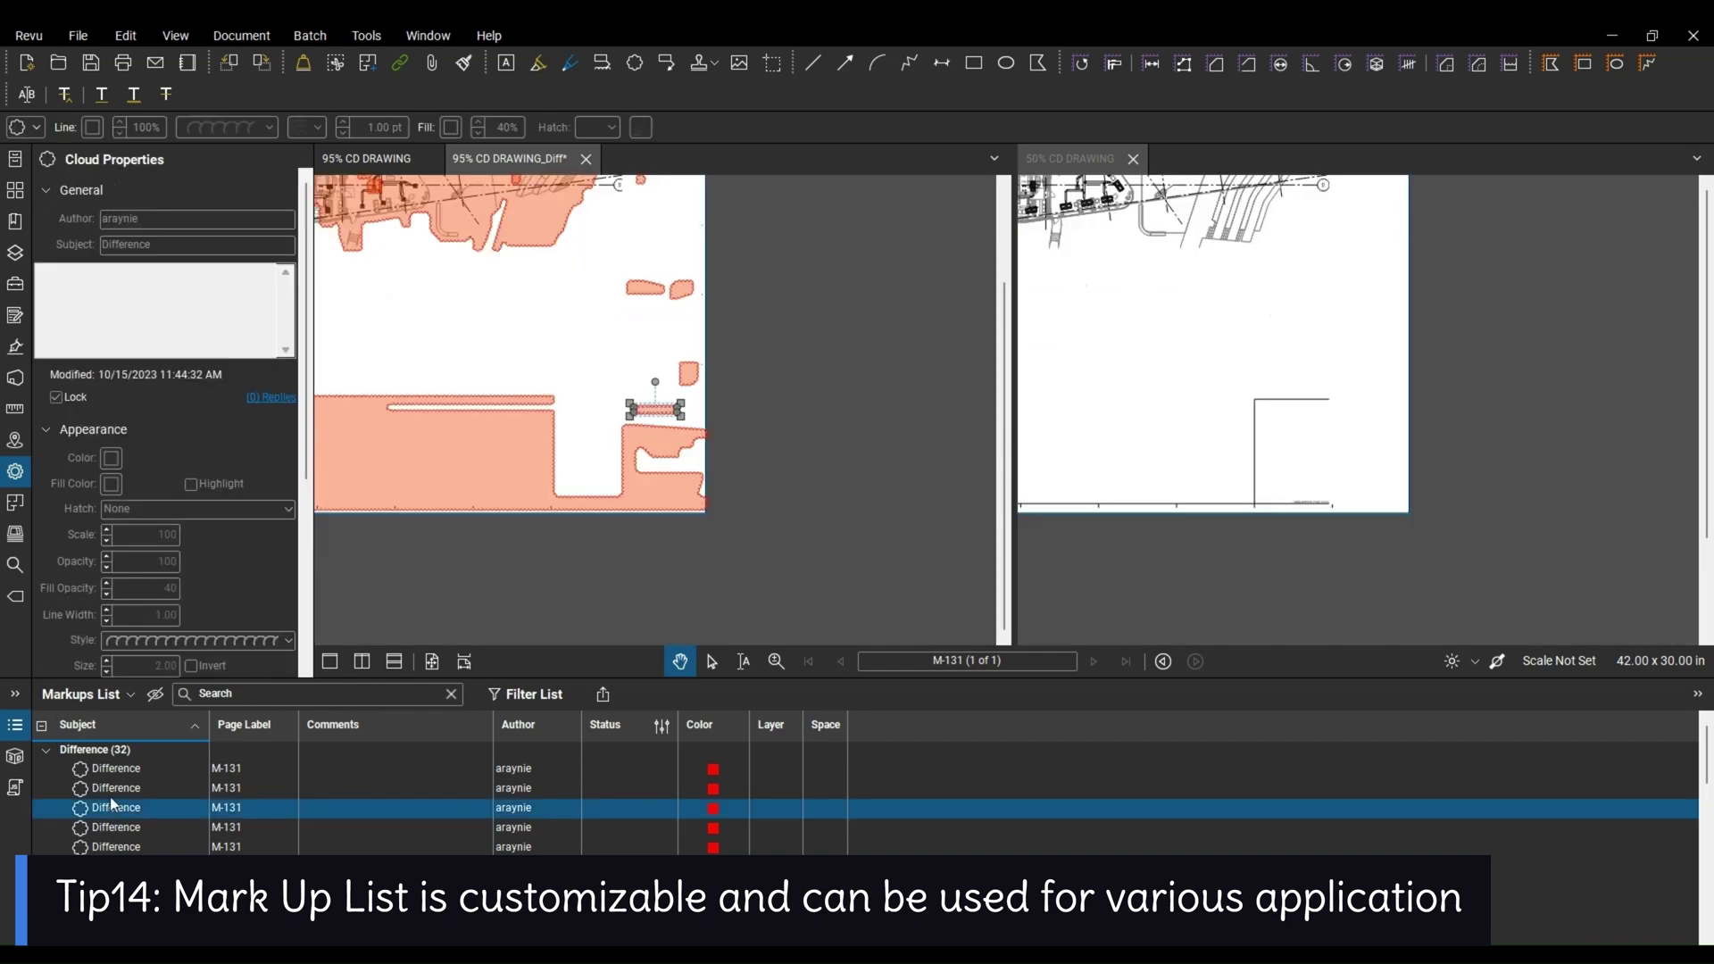
click(110, 794)
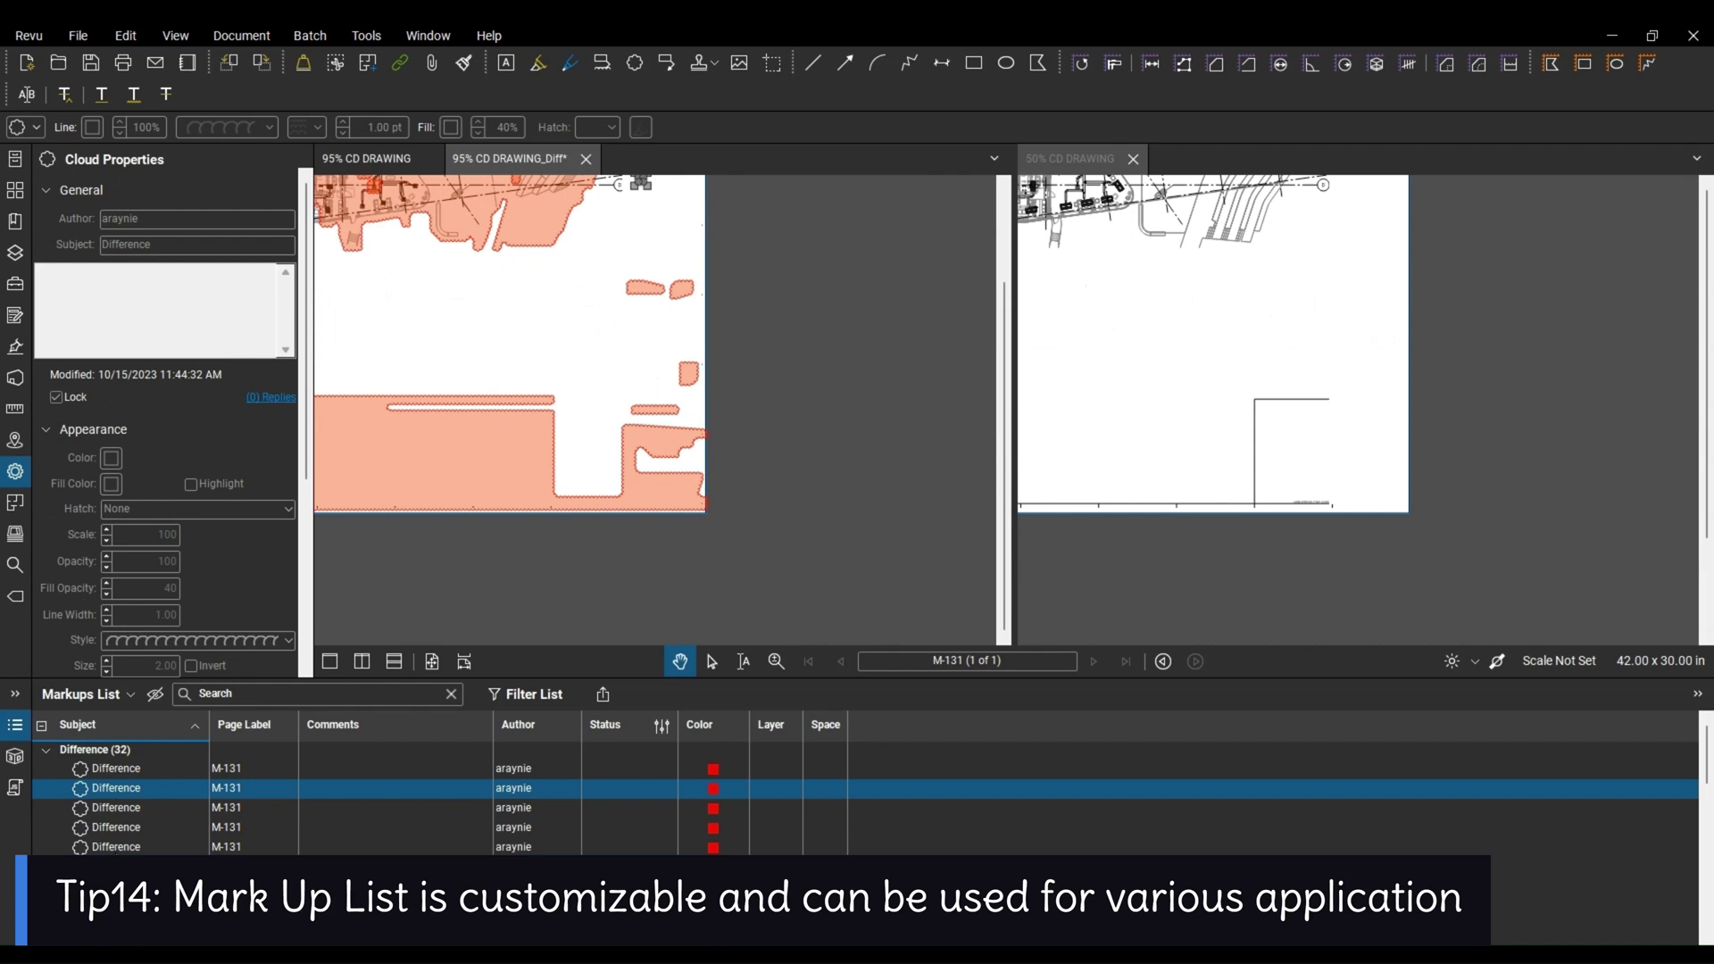
click(116, 846)
key(Down)
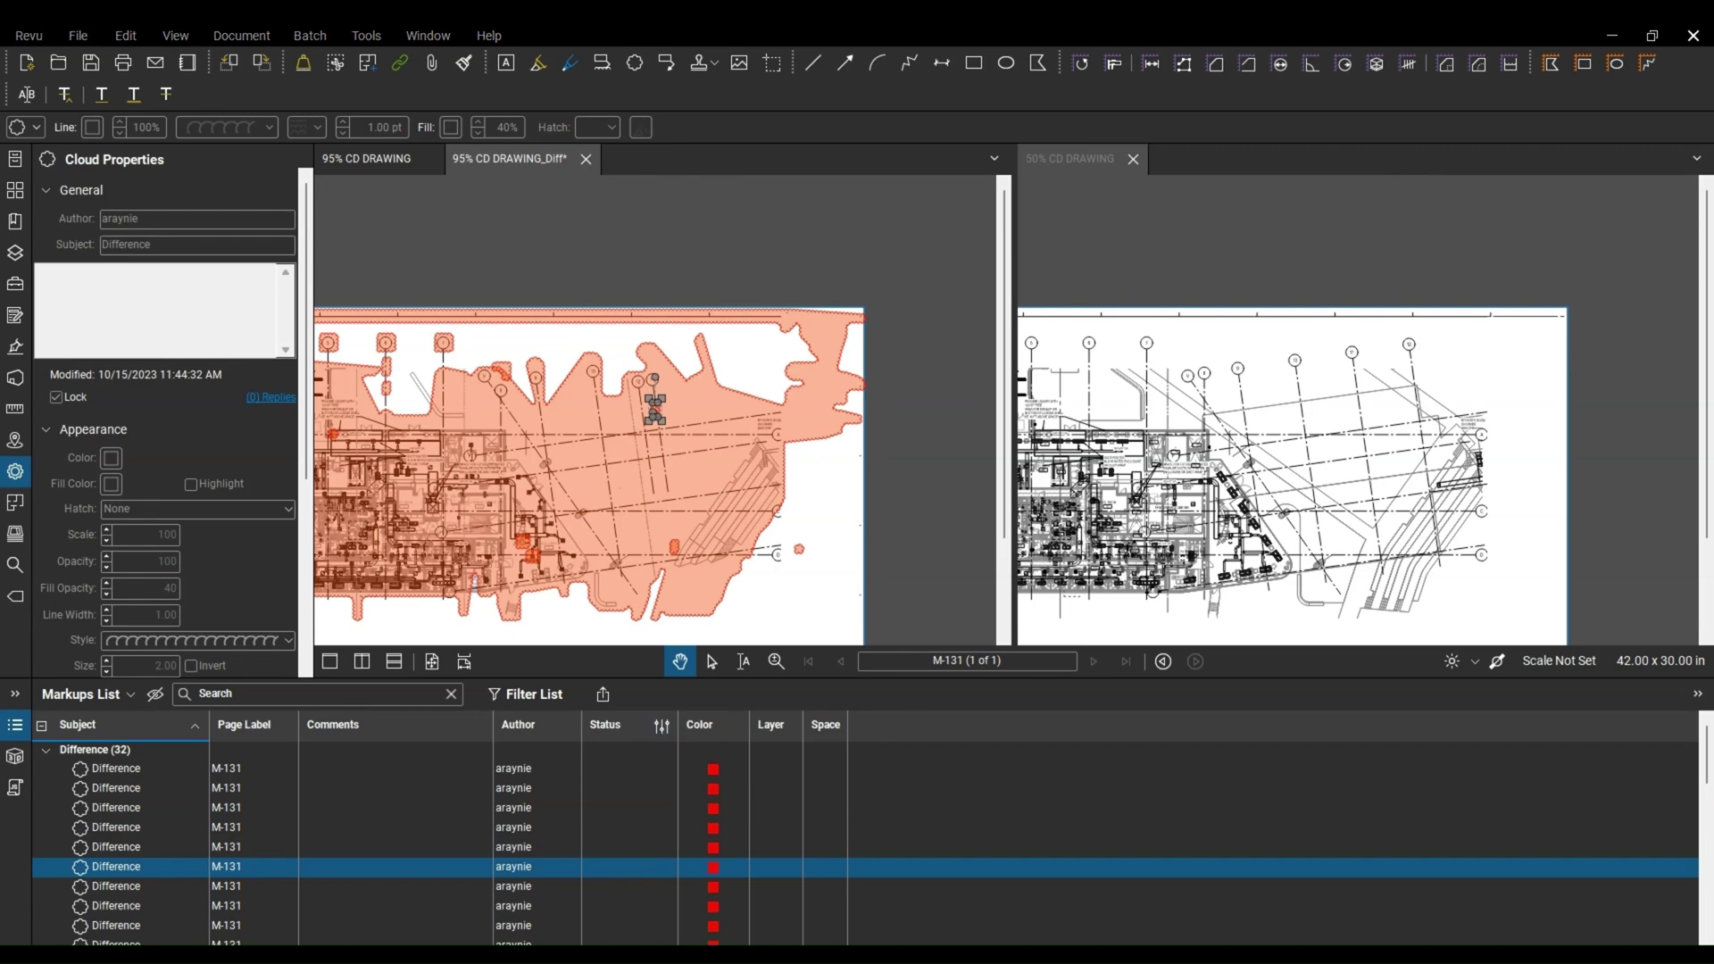
Check the Status filter choices, then browse the Markups List menu's Columns, Markups and Capture options.
click(661, 727)
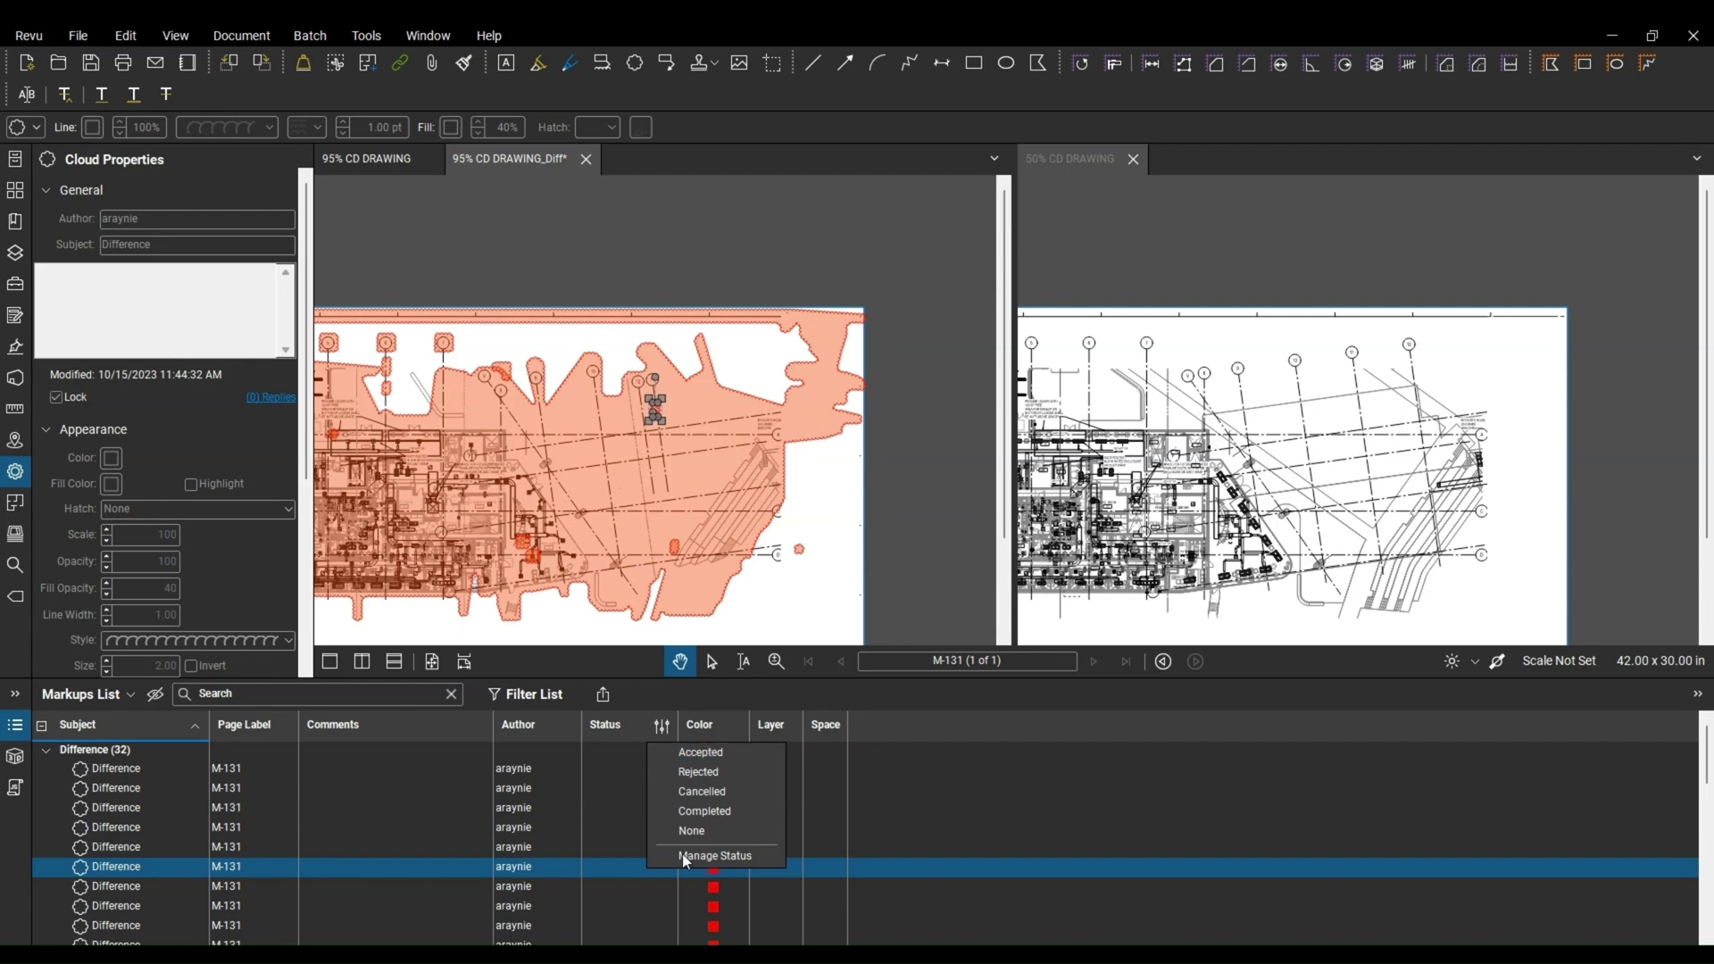
click(134, 700)
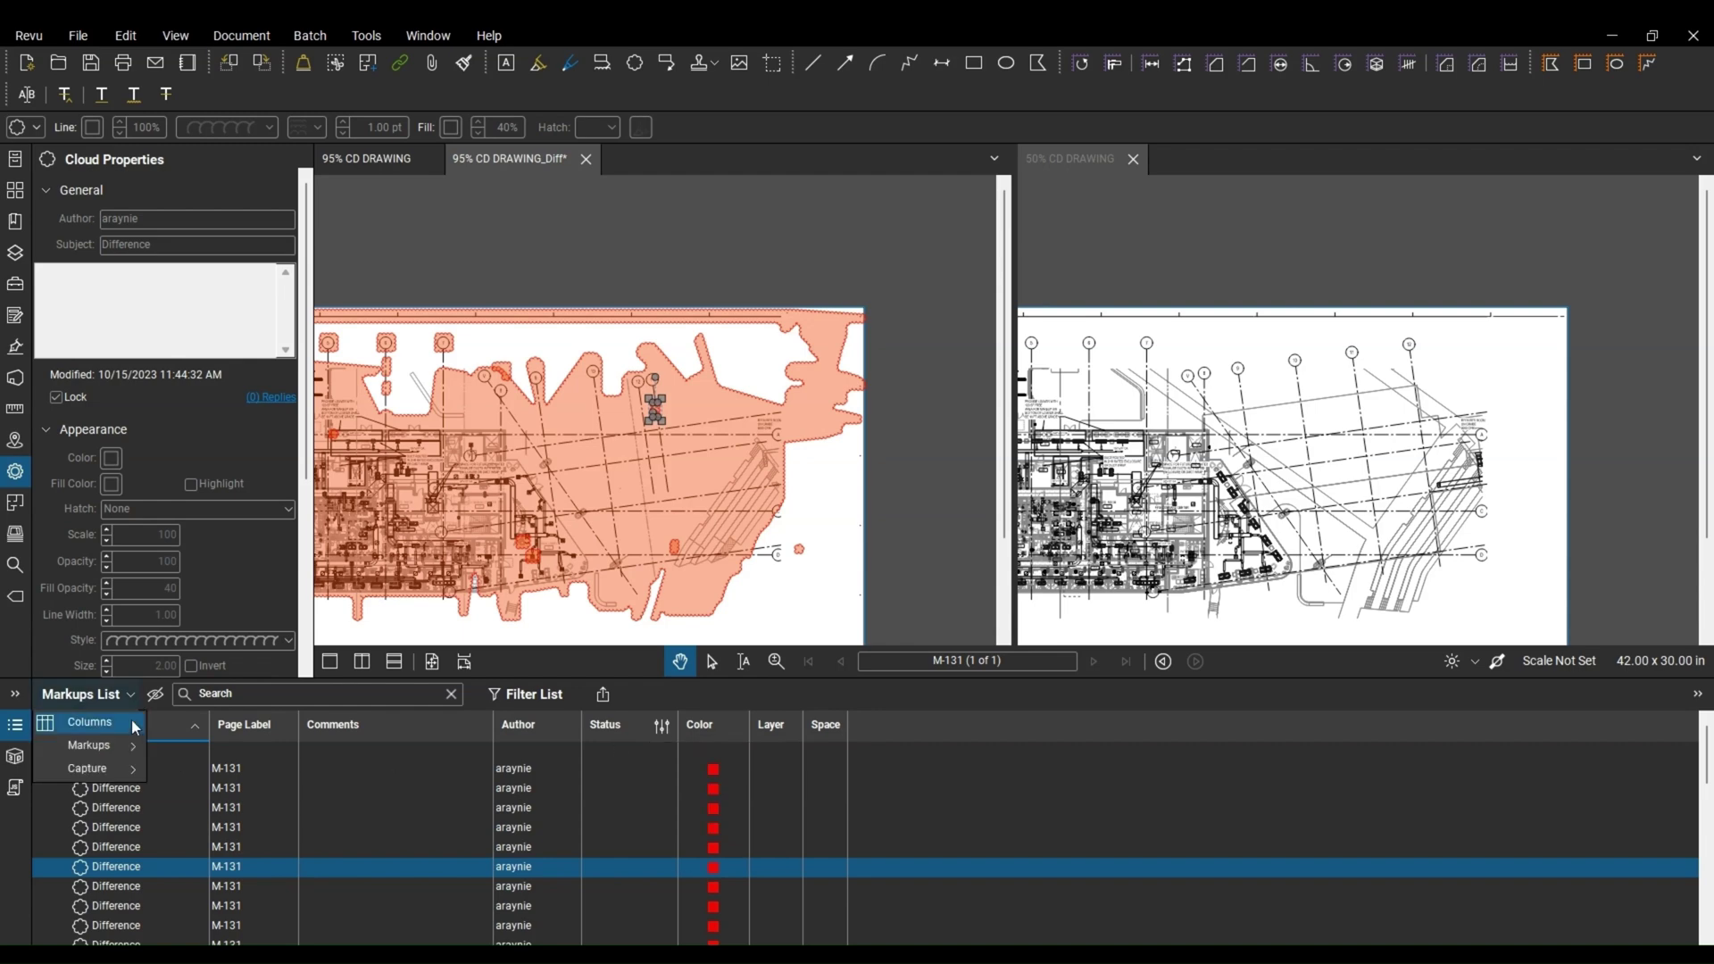
mouse_move(131, 719)
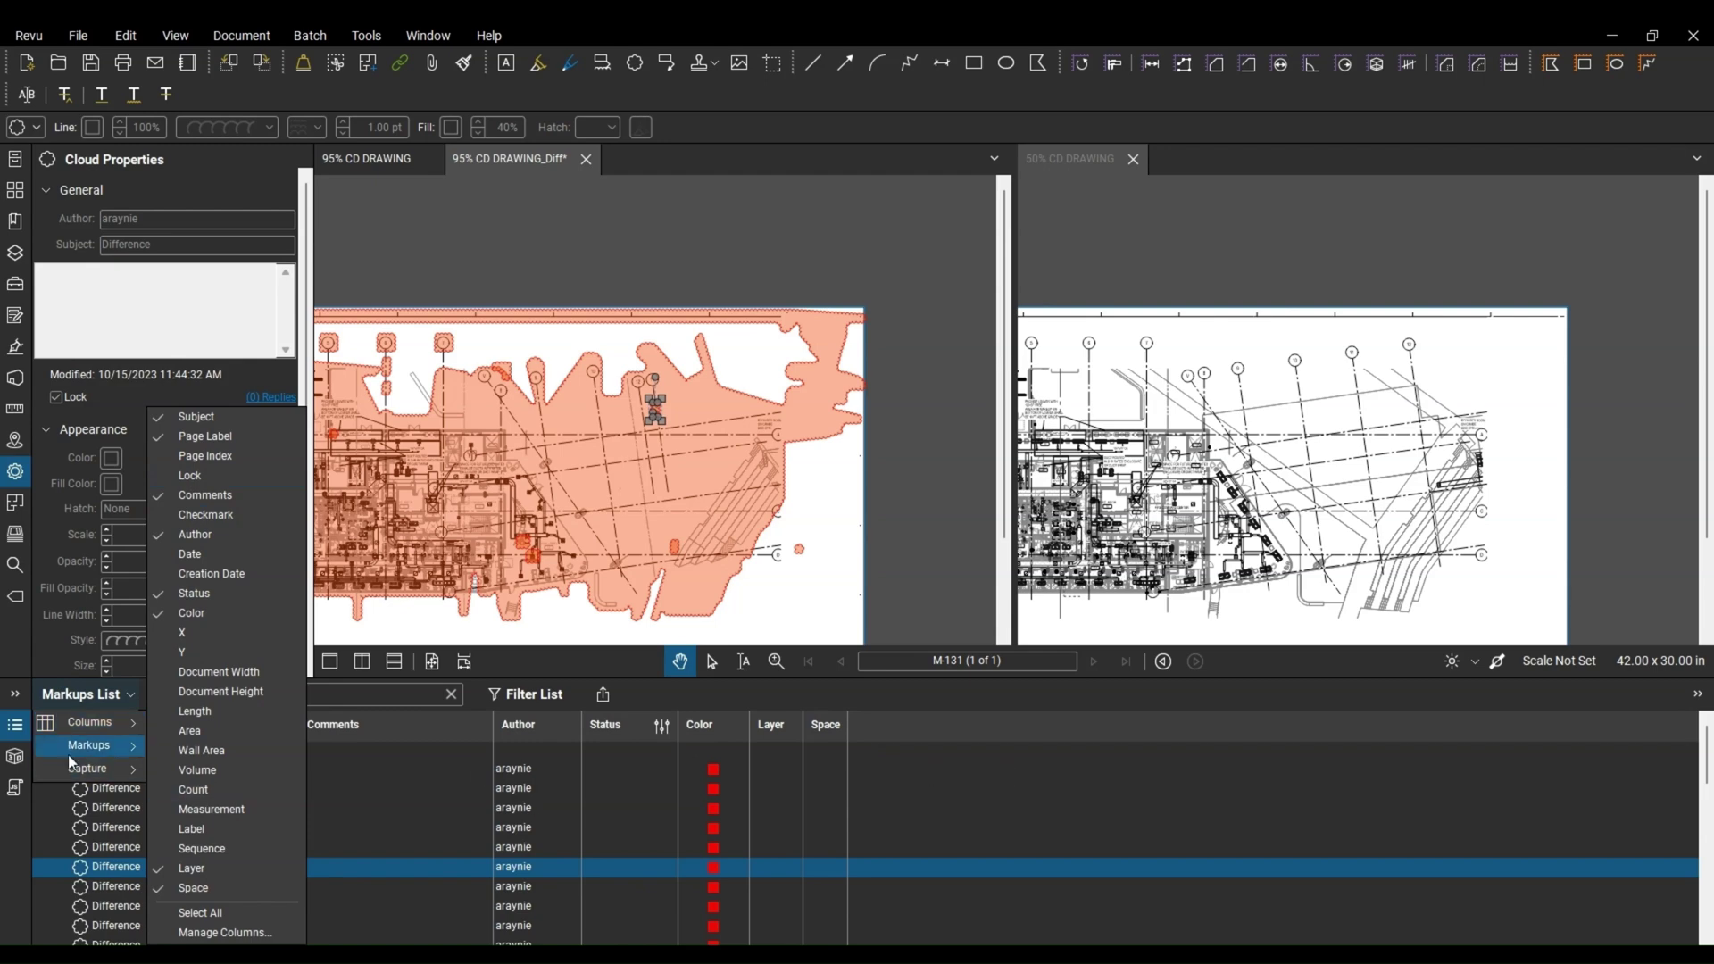
mouse_move(114, 747)
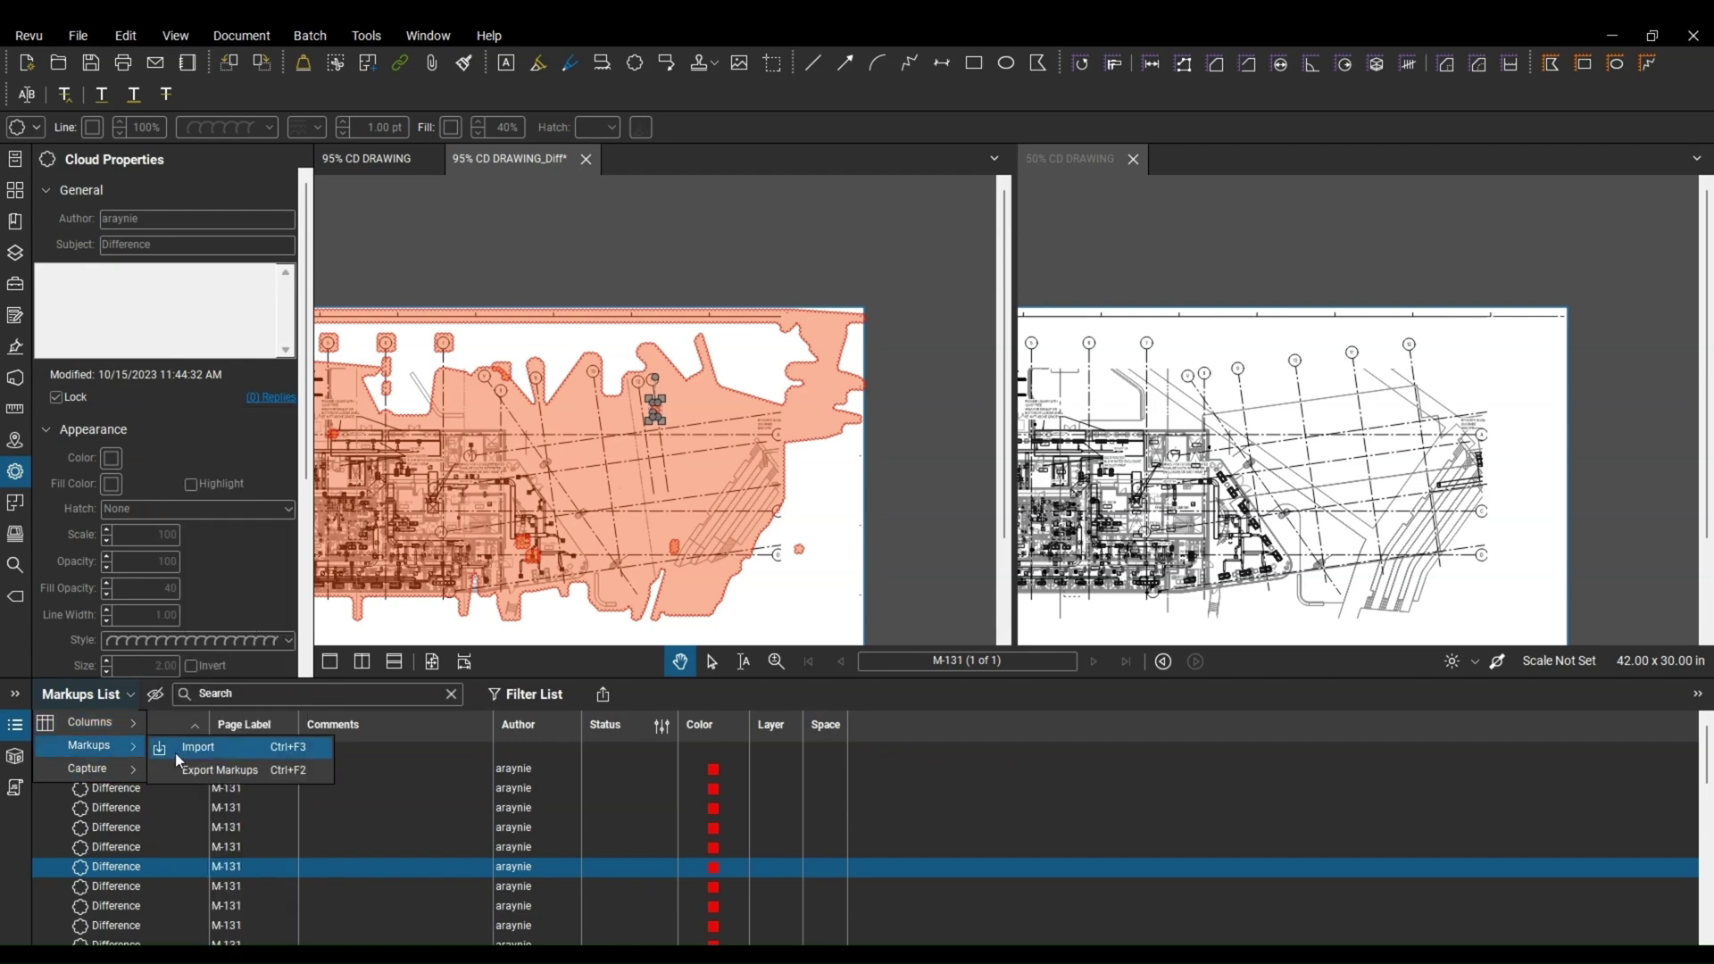
mouse_move(134, 776)
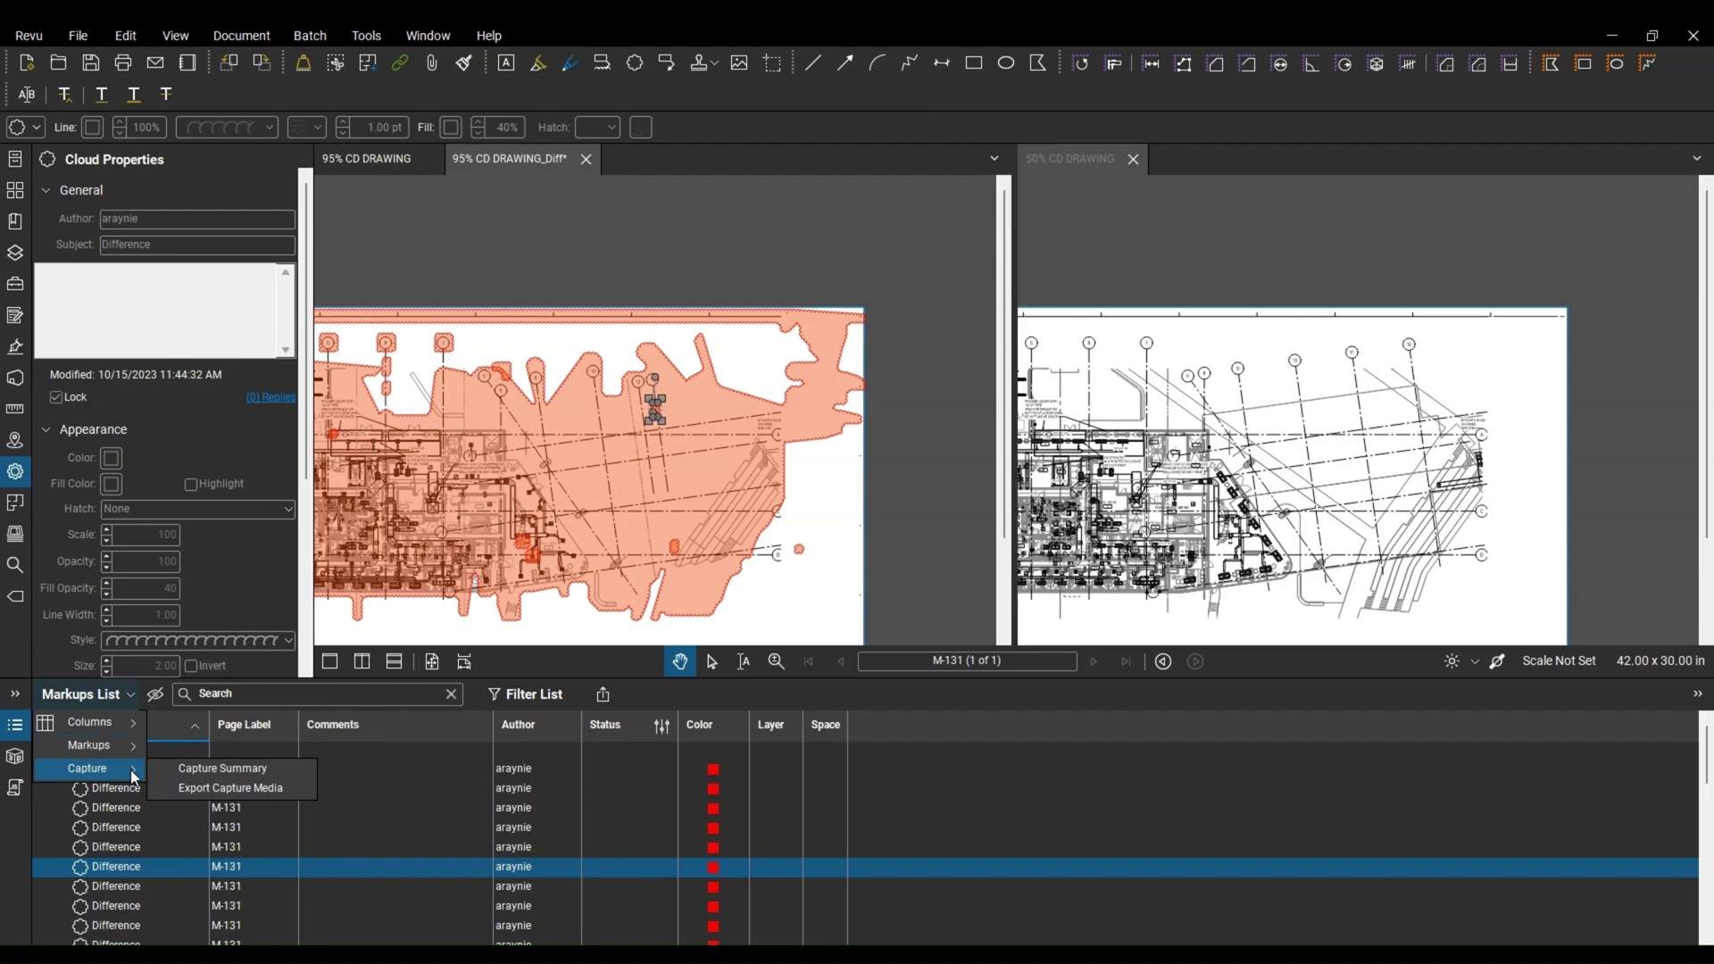